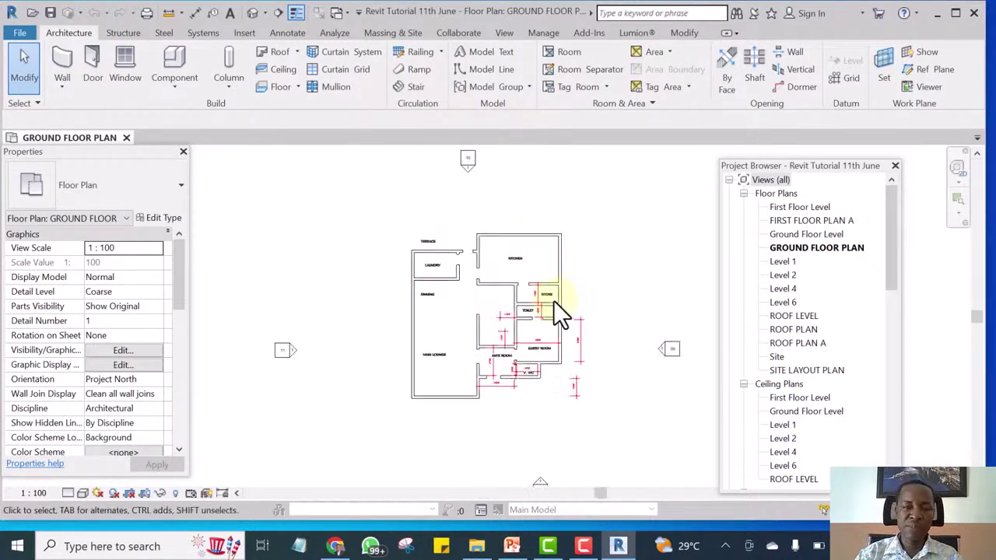
pyautogui.scroll(2, 553, 301)
pyautogui.moveTo(613, 304); pyautogui.dragTo(571, 327, button='middle')
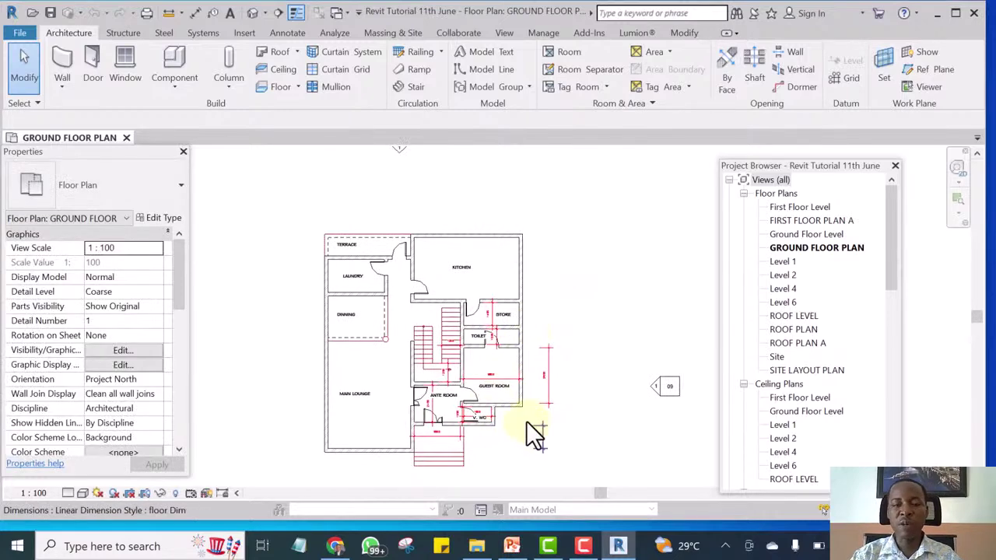
pyautogui.scroll(2, 501, 434)
pyautogui.moveTo(507, 444); pyautogui.dragTo(547, 448, button='middle')
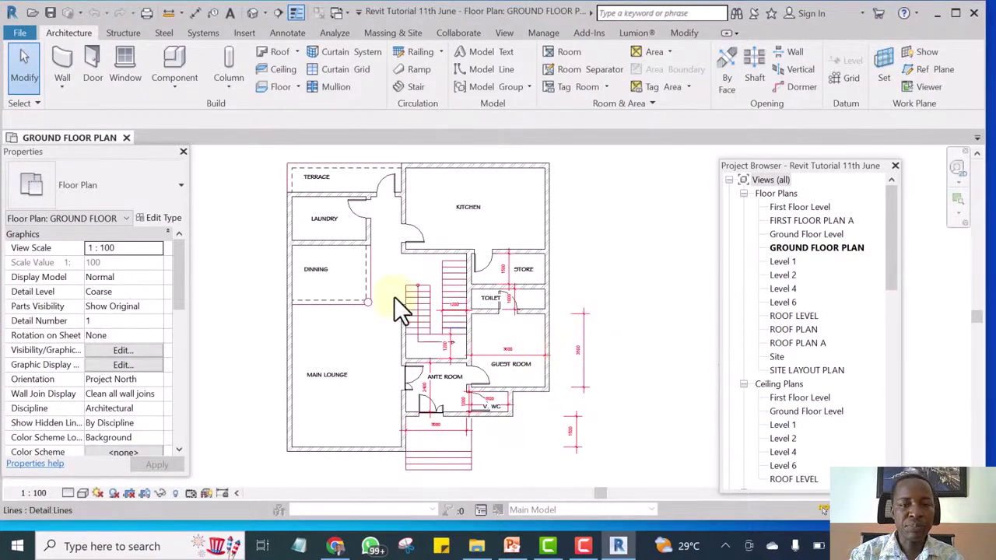
pyautogui.moveTo(400, 264); pyautogui.dragTo(389, 293, button='middle')
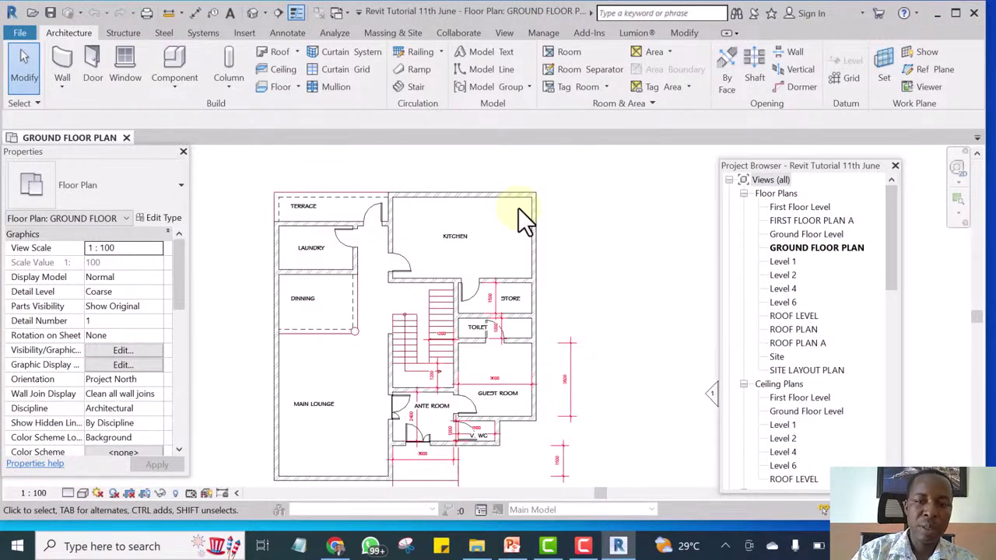
pyautogui.scroll(-2, 536, 436)
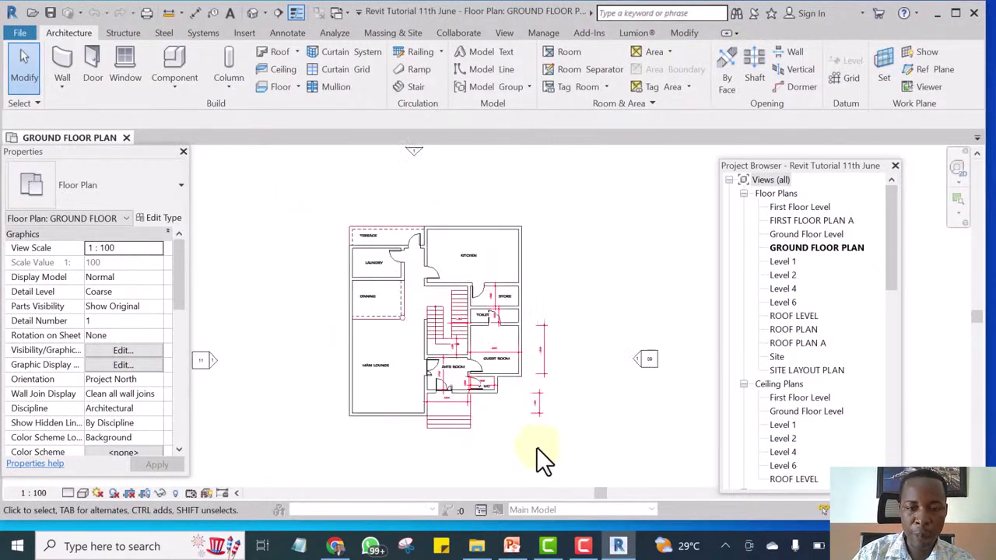
pyautogui.moveTo(535, 447); pyautogui.dragTo(511, 444, button='middle')
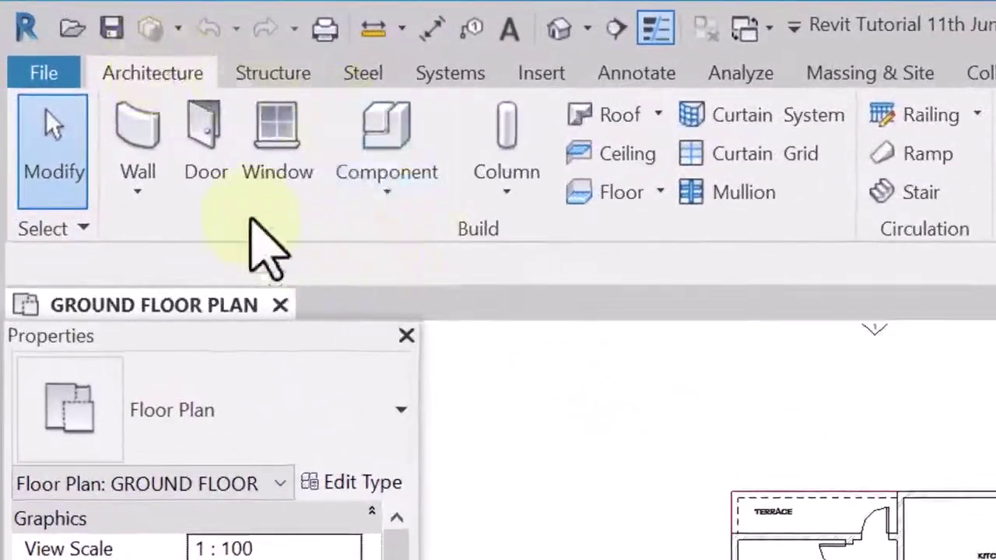
# Start the Window tool and look through the window types already loaded in the project
pyautogui.click(286, 145)
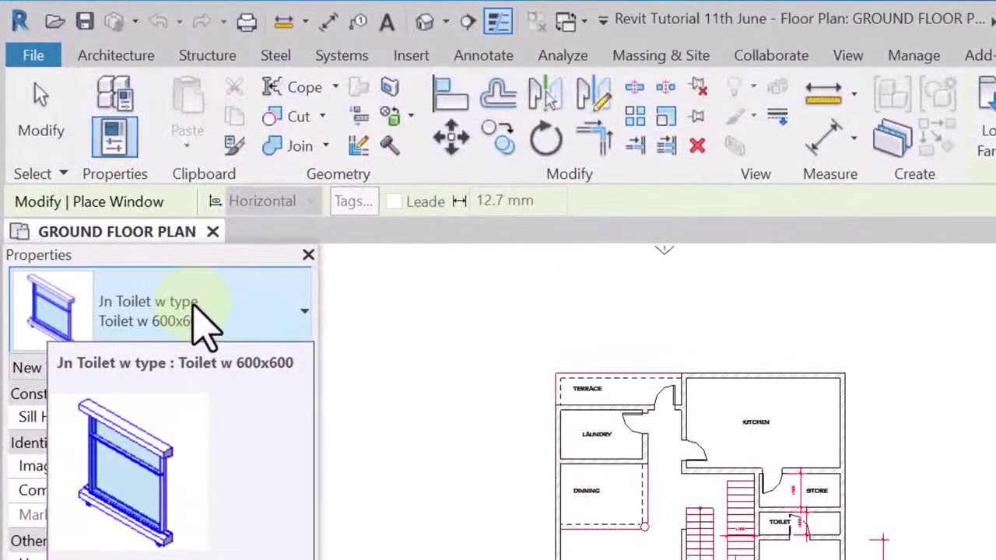
pyautogui.click(194, 305)
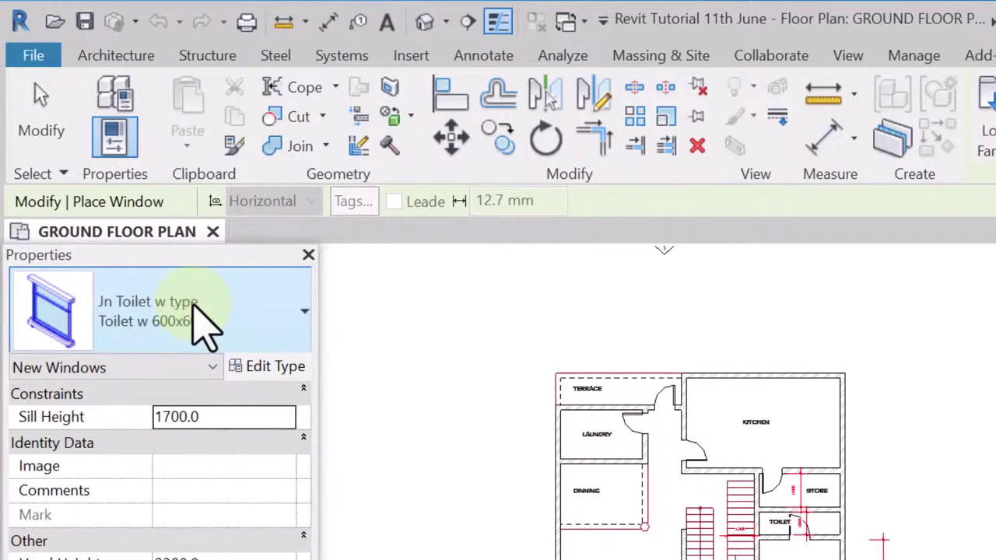
pyautogui.click(204, 325)
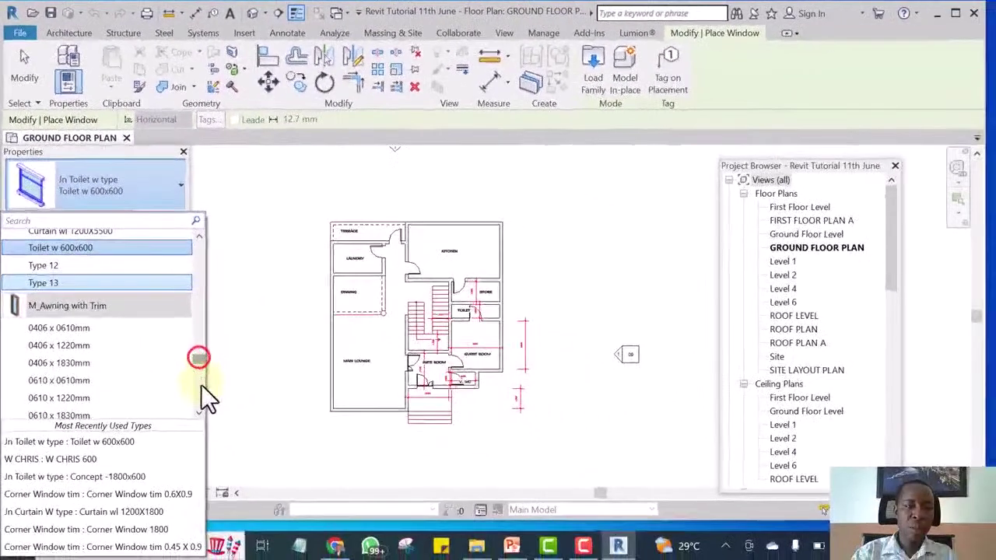
pyautogui.moveTo(201, 384); pyautogui.dragTo(200, 414)
pyautogui.moveTo(214, 370); pyautogui.dragTo(195, 330)
pyautogui.moveTo(189, 372); pyautogui.dragTo(185, 395)
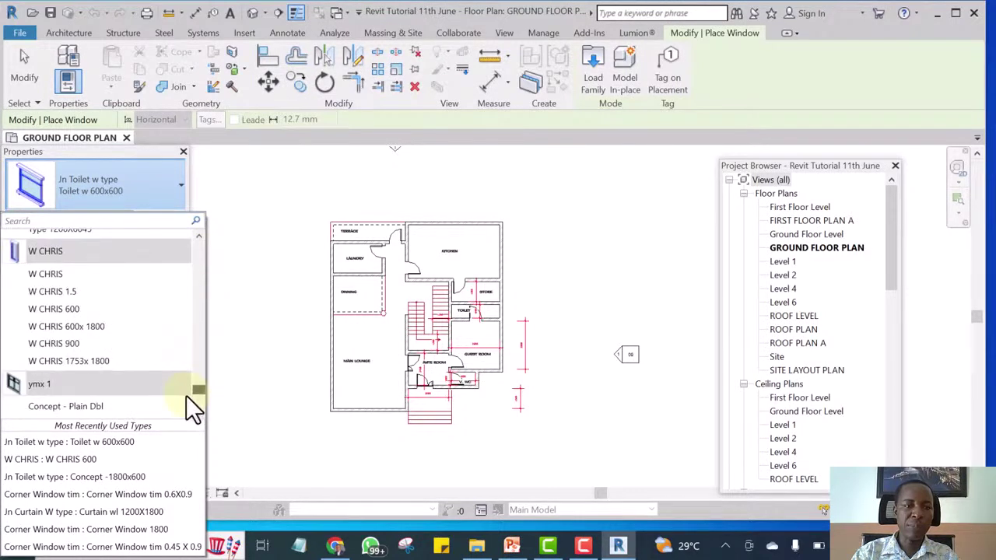
# Start loading a window family and browse to the RVT 2019 Libraries folder
pyautogui.click(591, 58)
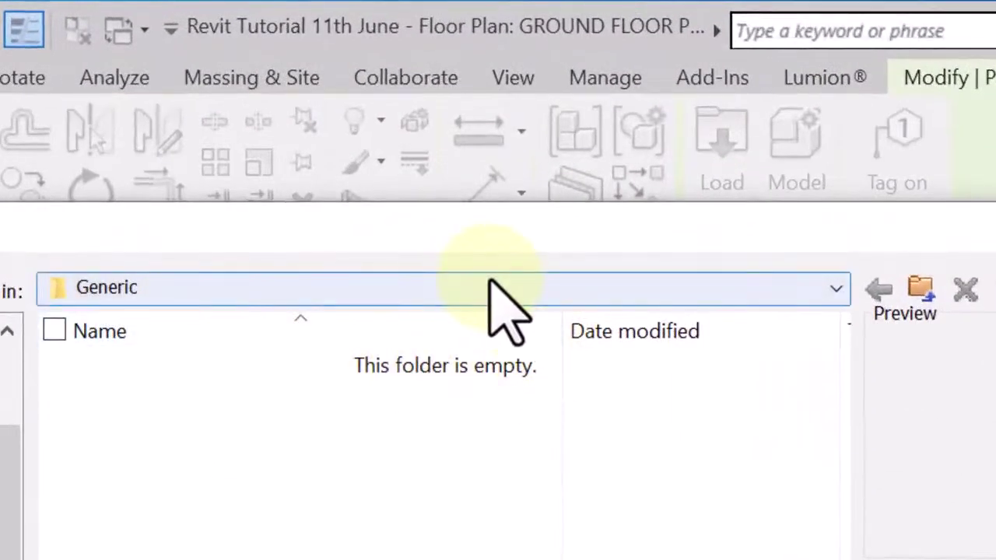
pyautogui.click(494, 280)
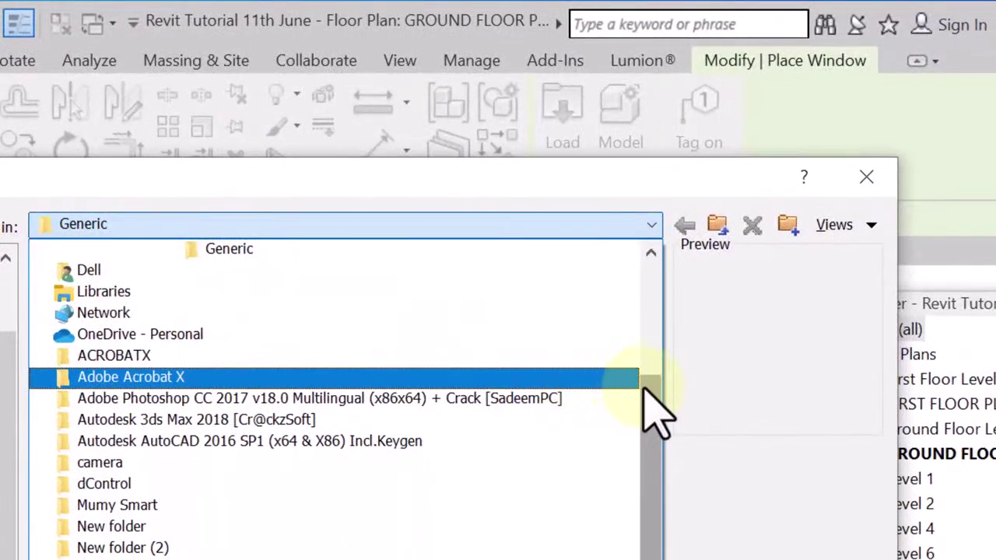
pyautogui.moveTo(645, 384); pyautogui.dragTo(662, 339)
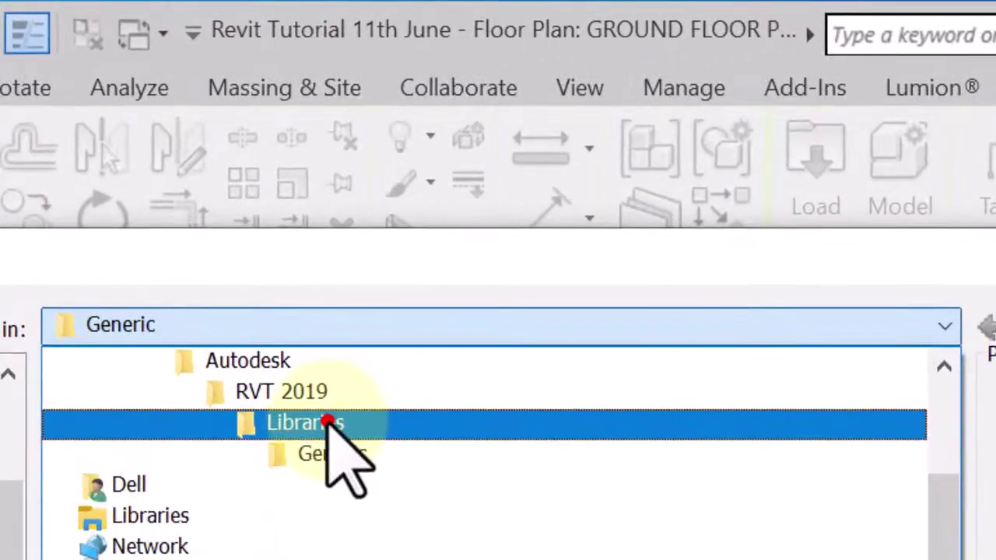
pyautogui.click(327, 422)
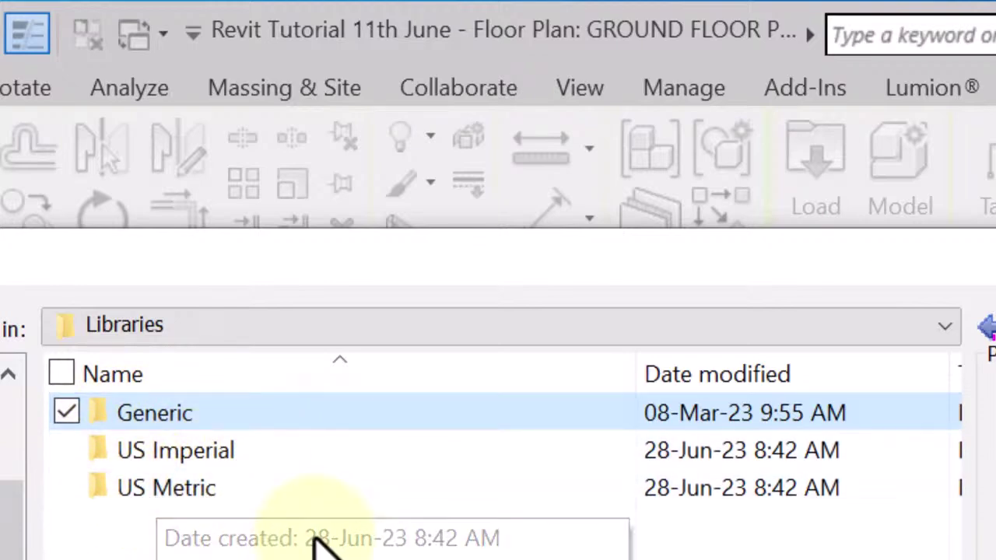
# Check the Windows folder of the US Metric library and preview the M_Instance - Fixed family
pyautogui.doubleClick(165, 487)
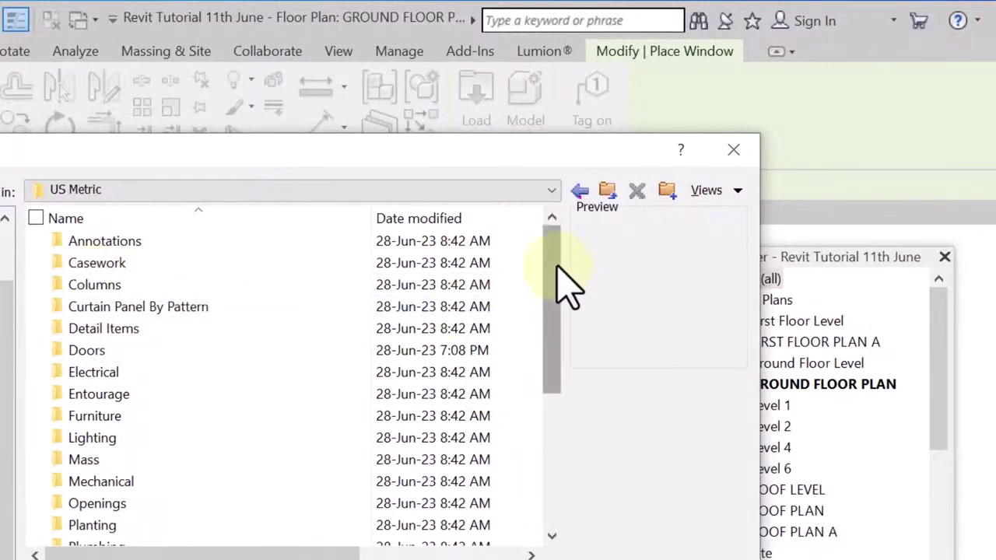
pyautogui.moveTo(555, 262); pyautogui.dragTo(564, 521)
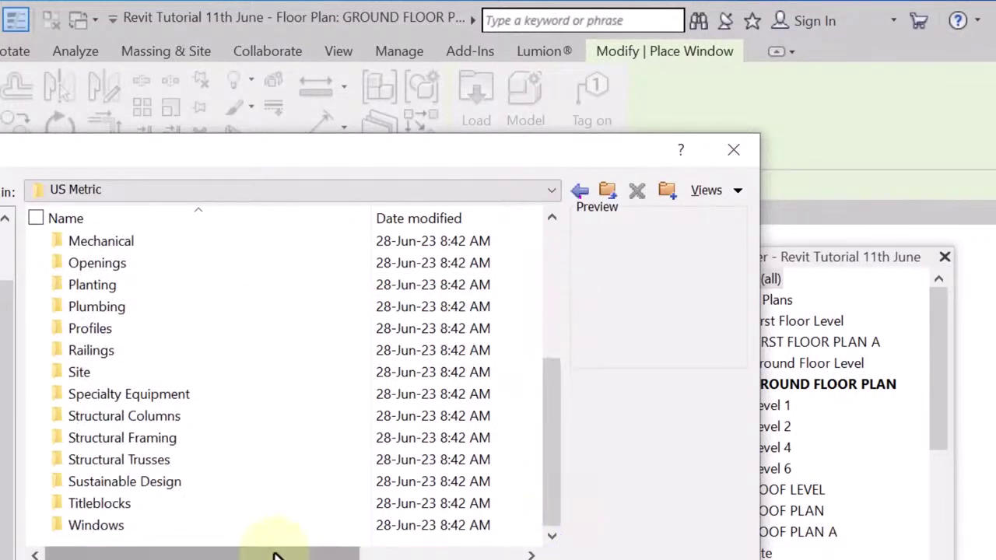
pyautogui.doubleClick(103, 525)
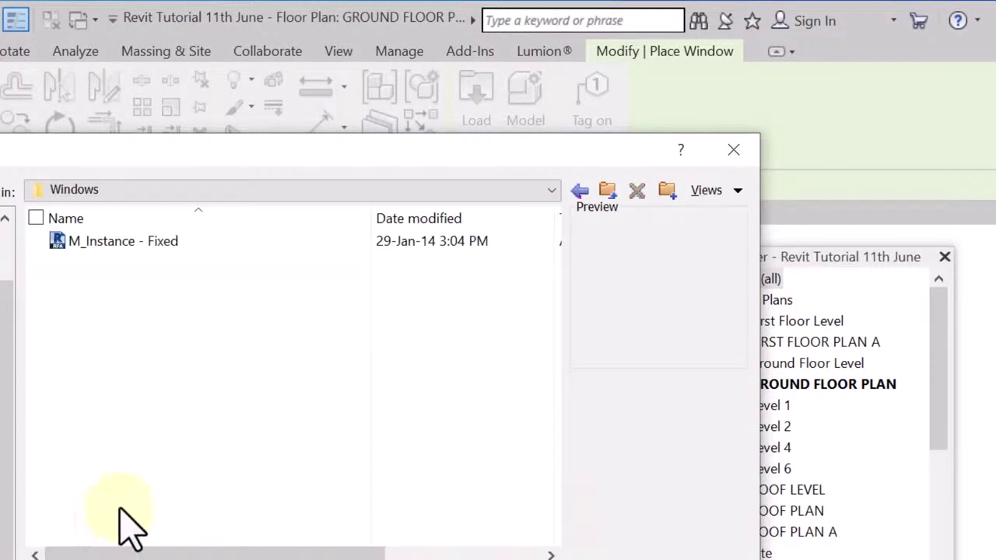
pyautogui.click(118, 243)
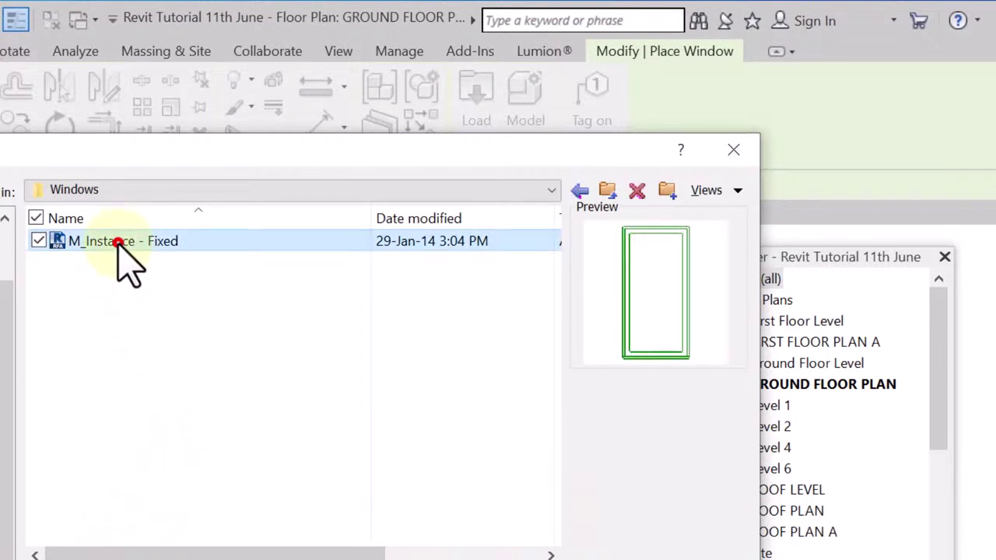
# Return to the Libraries folder and open the Windows folder of the US Imperial library
pyautogui.click(578, 191)
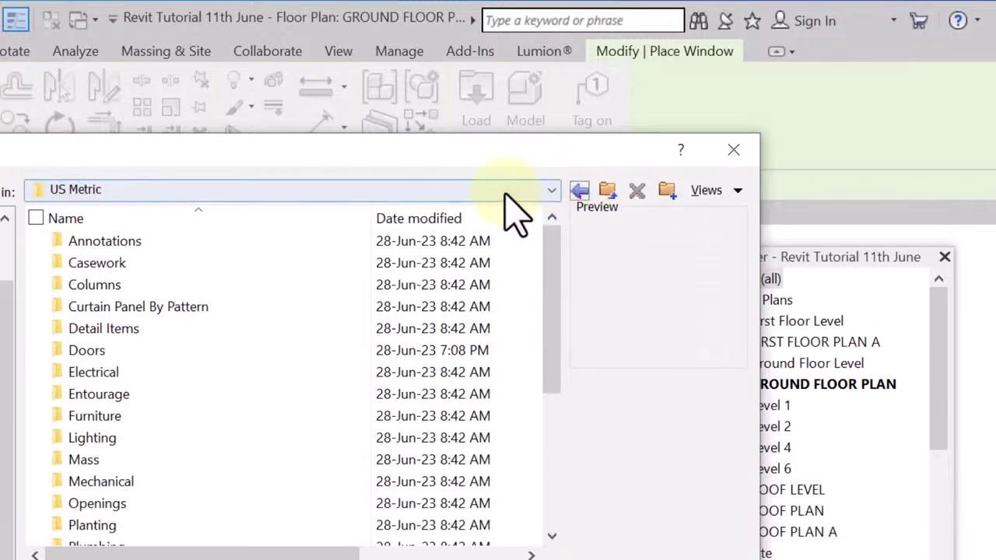
pyautogui.click(534, 191)
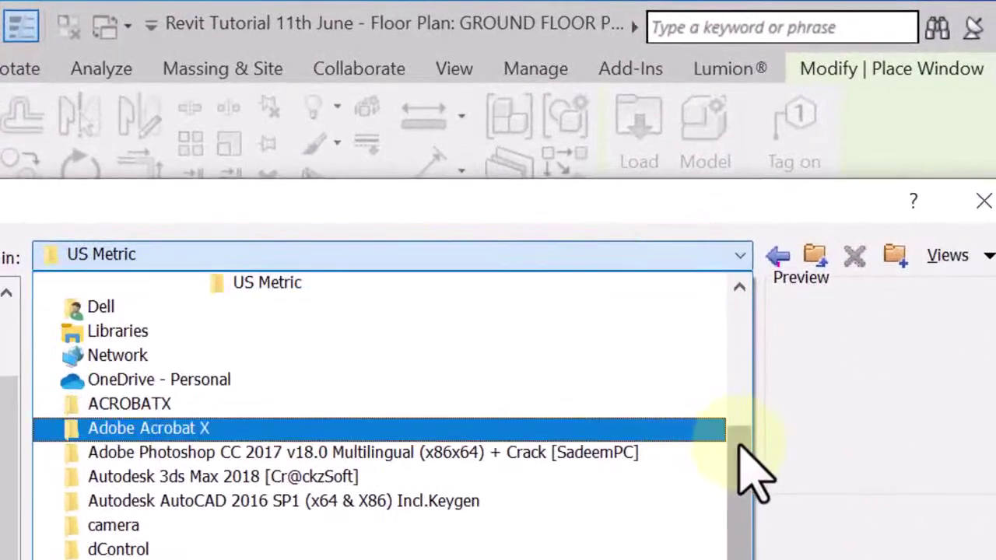
pyautogui.moveTo(740, 442); pyautogui.dragTo(698, 356)
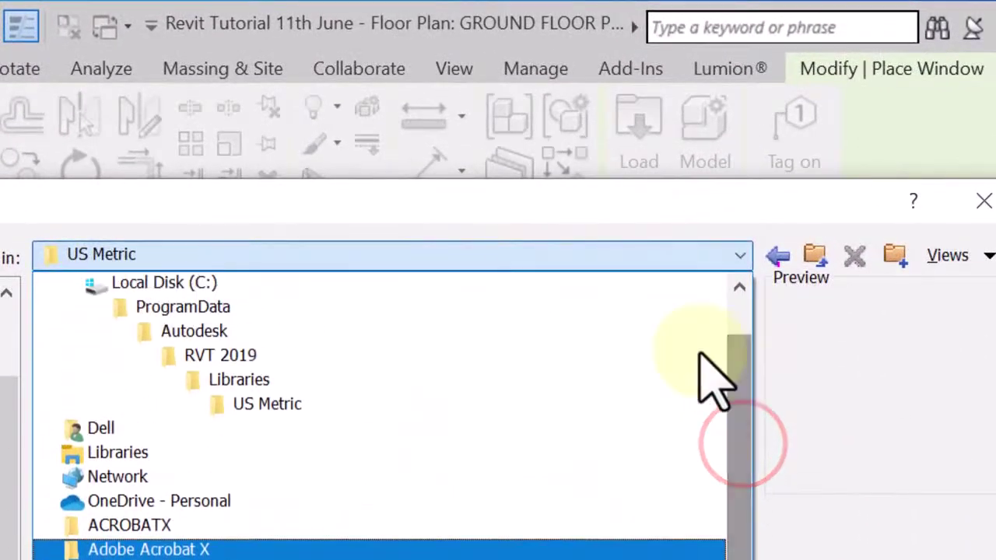
pyautogui.click(260, 381)
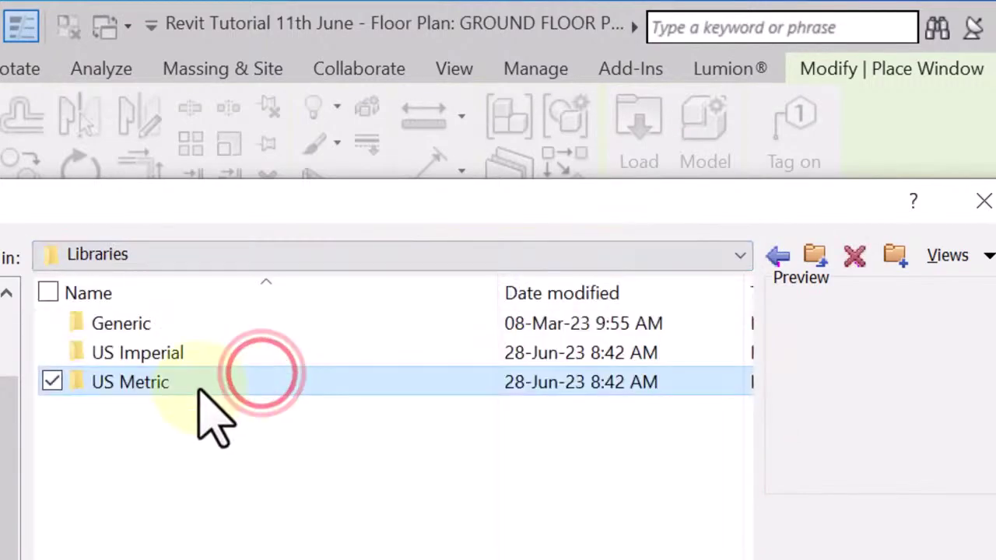
pyautogui.doubleClick(161, 352)
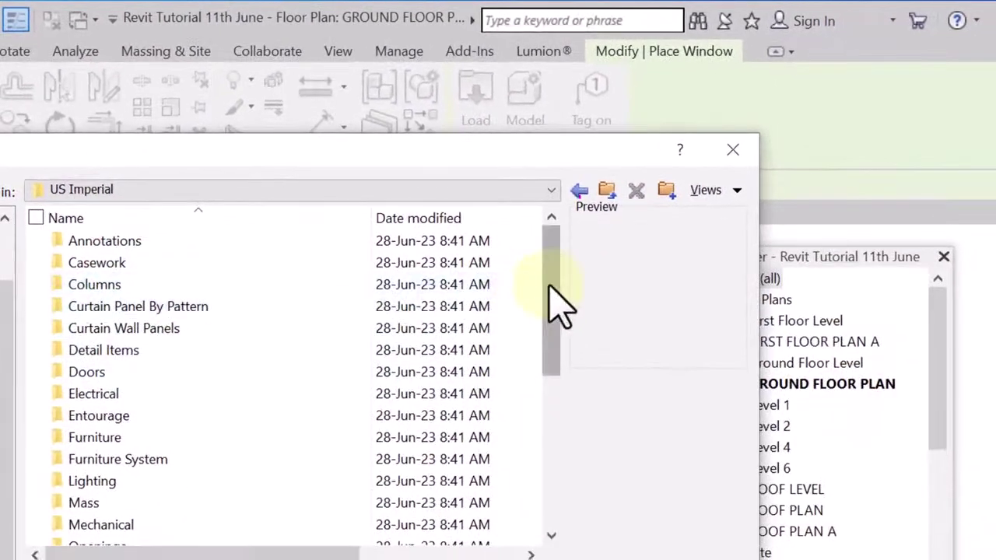
pyautogui.moveTo(597, 315); pyautogui.dragTo(608, 559)
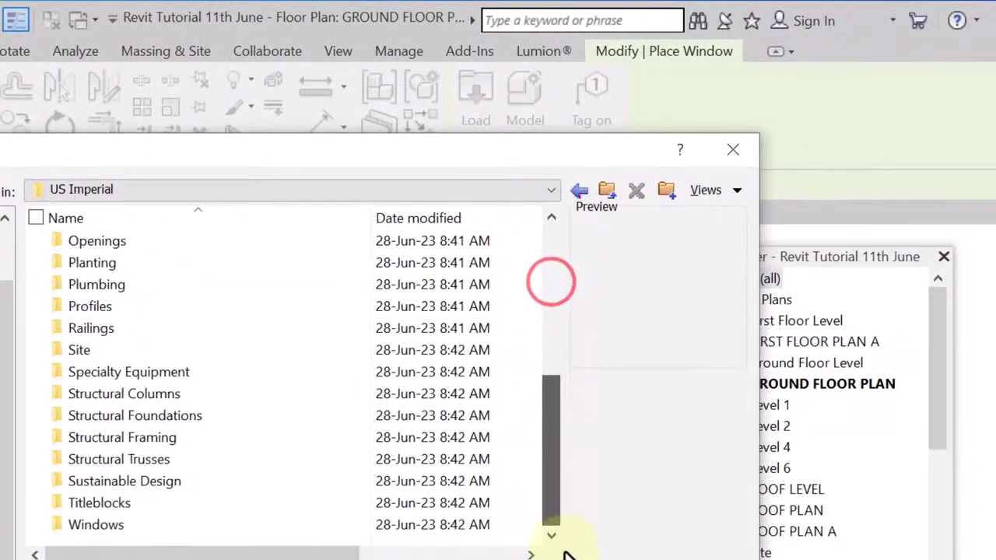
pyautogui.doubleClick(77, 525)
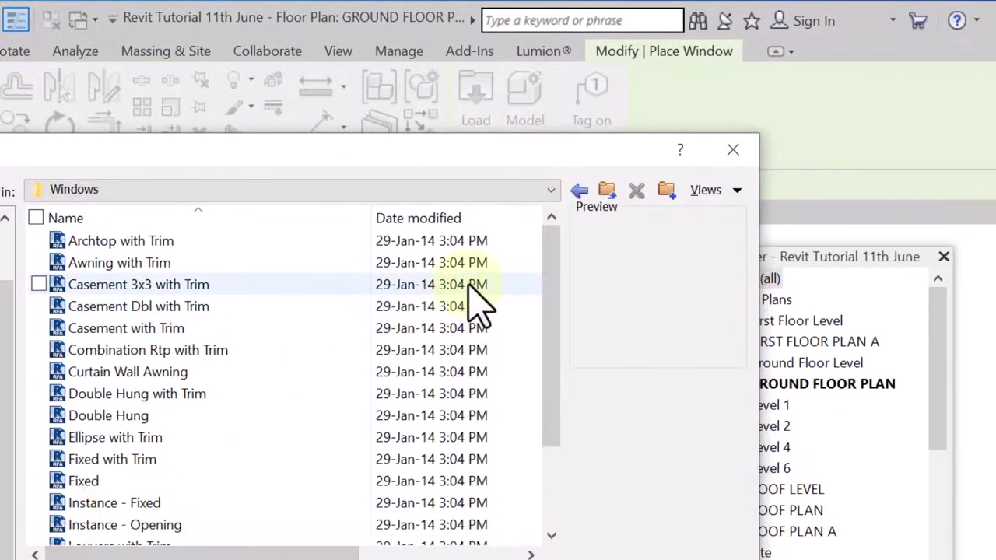
# Preview the archtop, awning and casement window families and load Casement Dbl with Trim into the project
pyautogui.moveTo(549, 285); pyautogui.dragTo(564, 269)
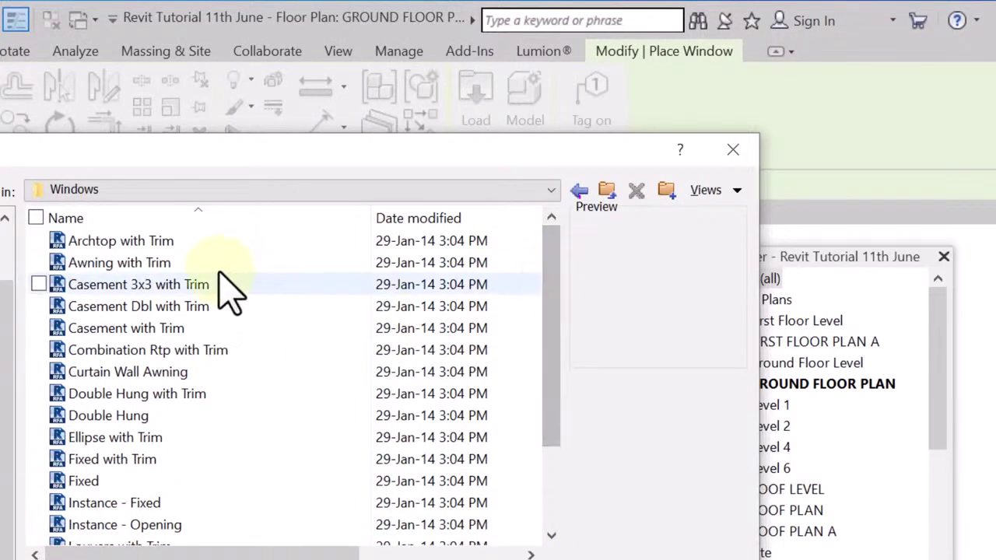
pyautogui.click(164, 240)
pyautogui.click(155, 262)
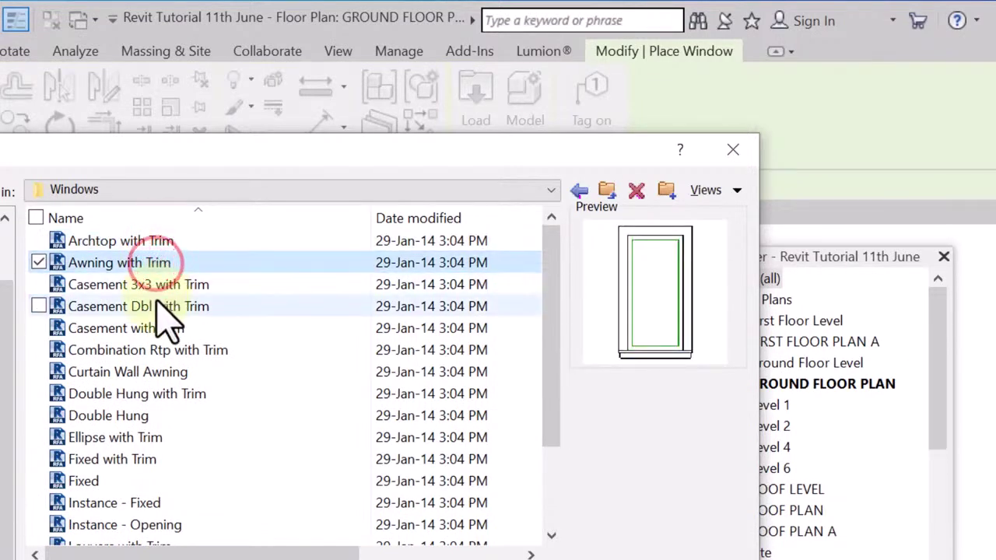
pyautogui.click(155, 284)
pyautogui.click(154, 306)
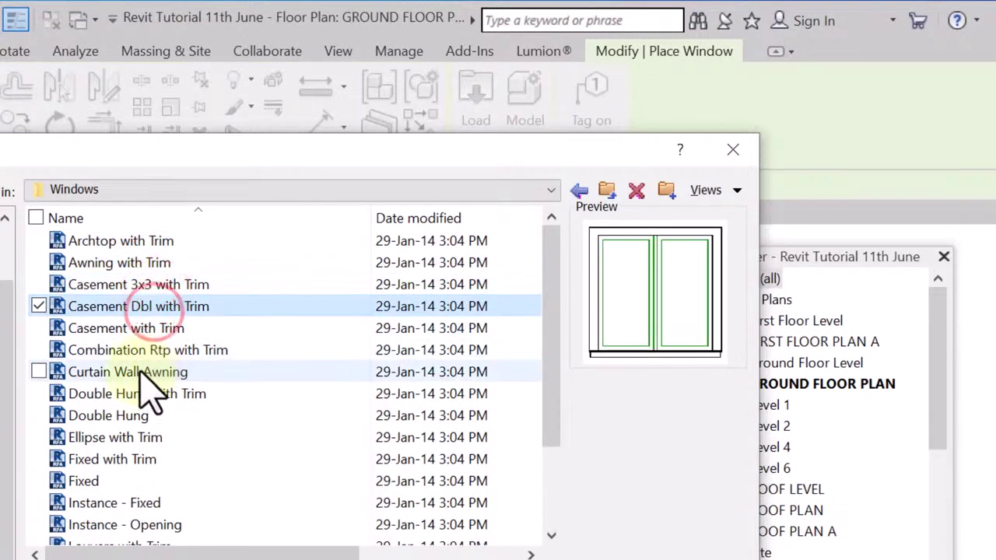
pyautogui.click(146, 329)
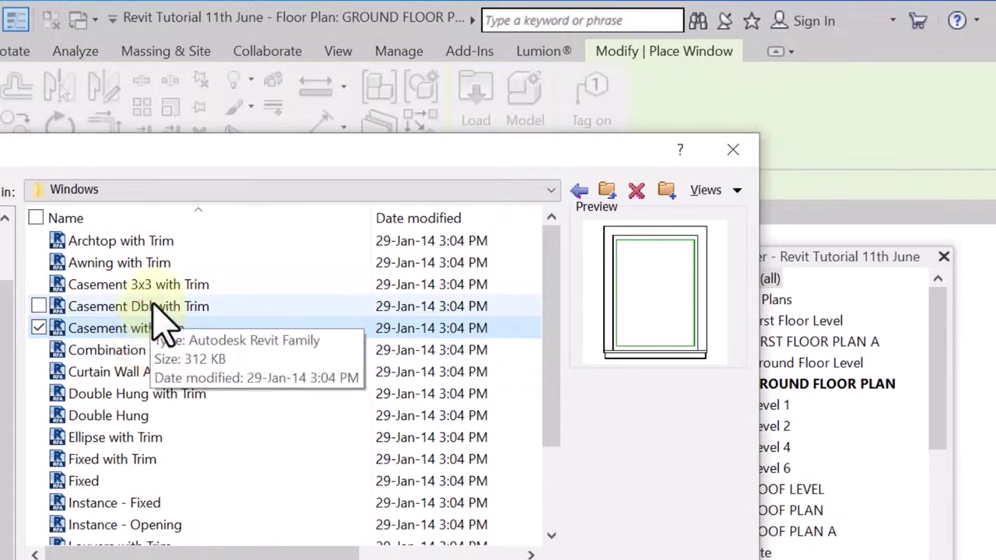
pyautogui.click(156, 306)
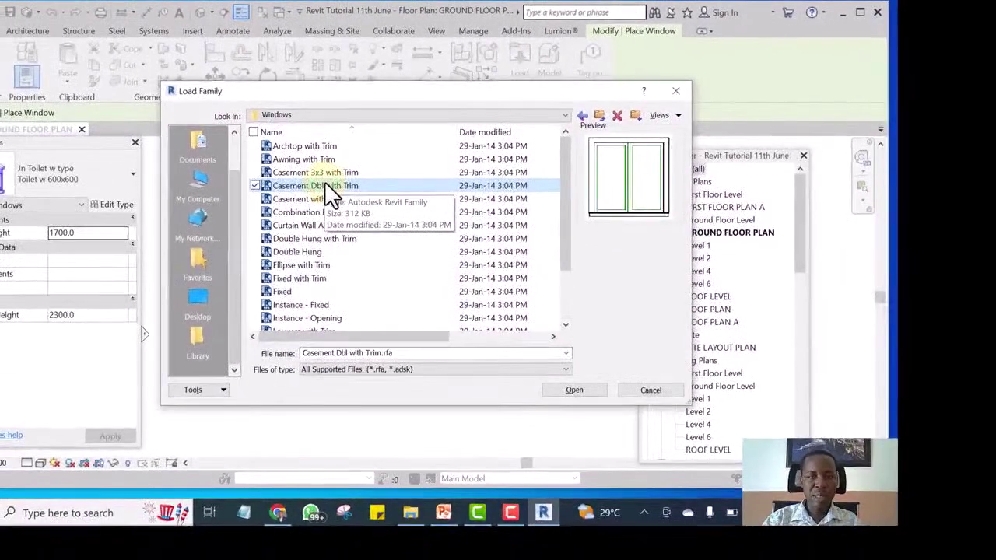
pyautogui.click(575, 391)
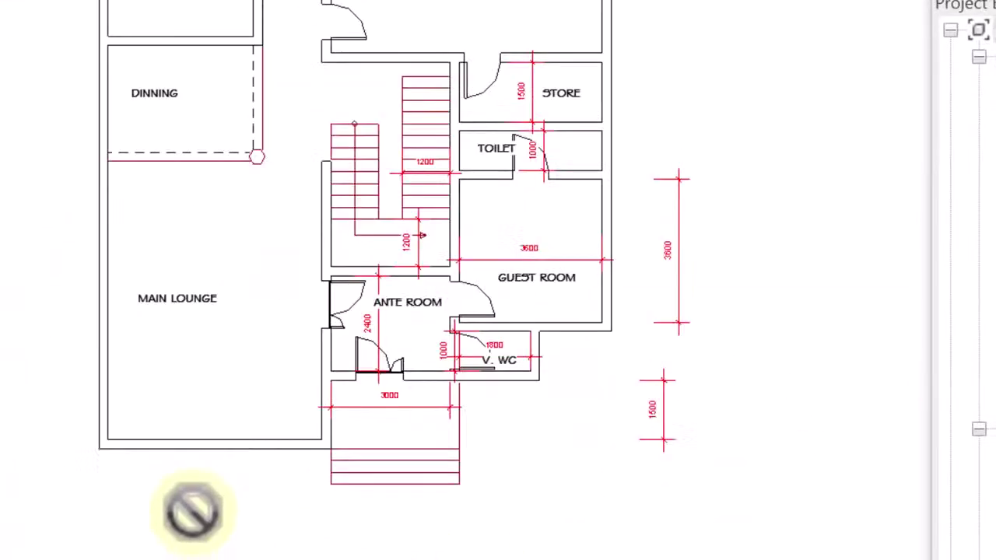
# Place one Casement Dbl with Trim 48" x 48" window in the main lounge's lower exterior wall, about 2300 mm from its left corner, and end placement
pyautogui.scroll(5, 192, 510)
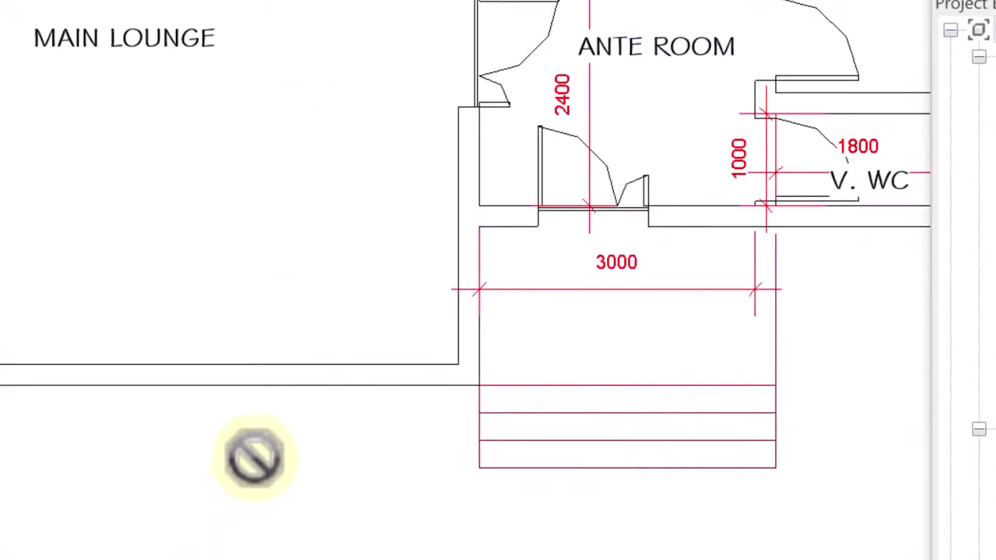
pyautogui.click(154, 383)
pyautogui.scroll(-3, 417, 356)
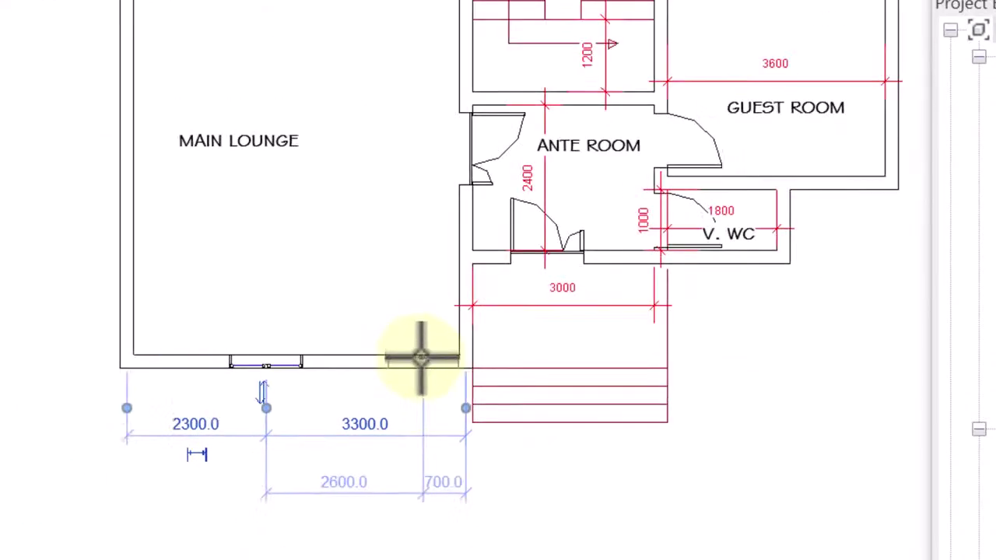
pyautogui.scroll(-2, 420, 356)
pyautogui.scroll(2, 114, 138)
pyautogui.rightClick(104, 106)
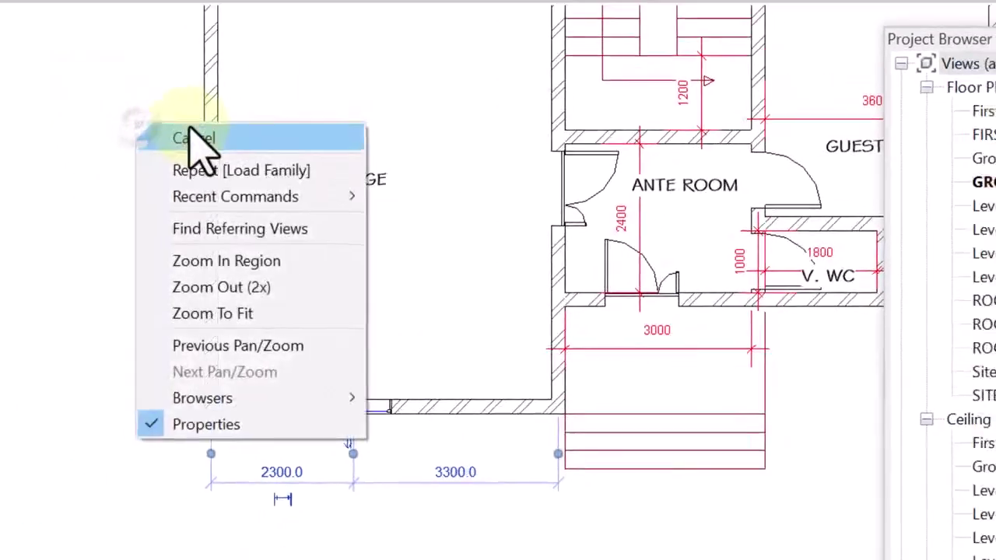
pyautogui.click(194, 140)
pyautogui.rightClick(320, 90)
pyautogui.click(364, 108)
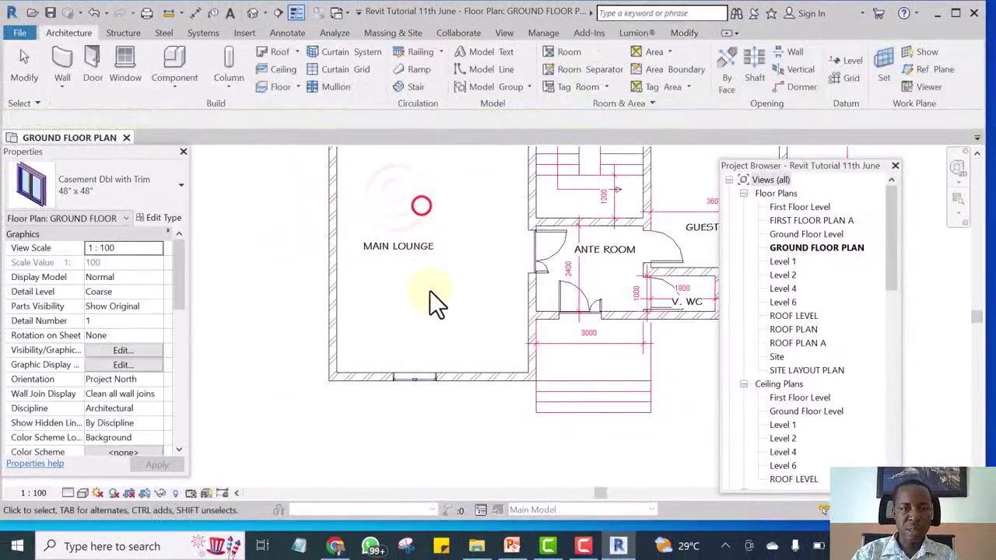
# Edit the main lounge window's Casement Dbl with Trim 48" x 48" type, setting its width to 1200 and height to 1800
pyautogui.click(424, 379)
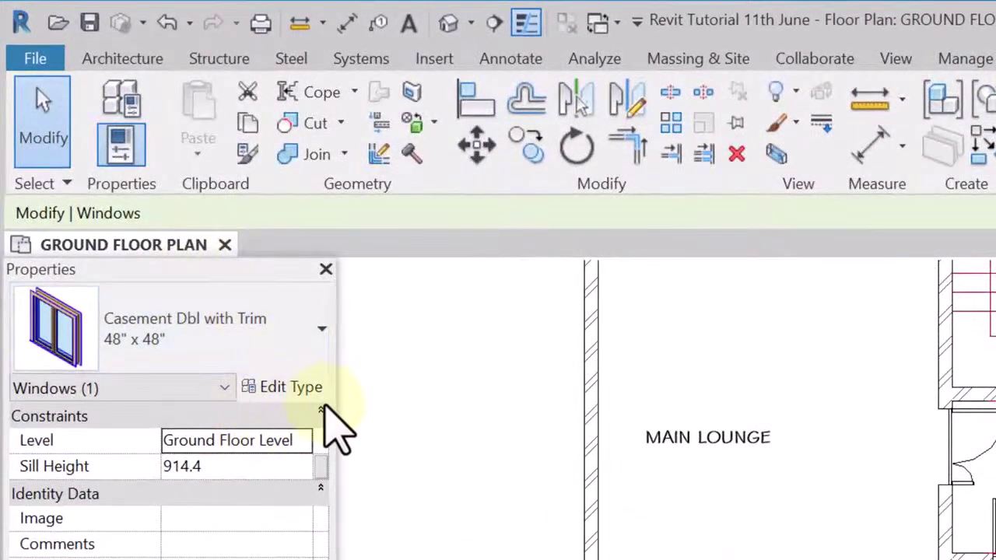
pyautogui.click(274, 386)
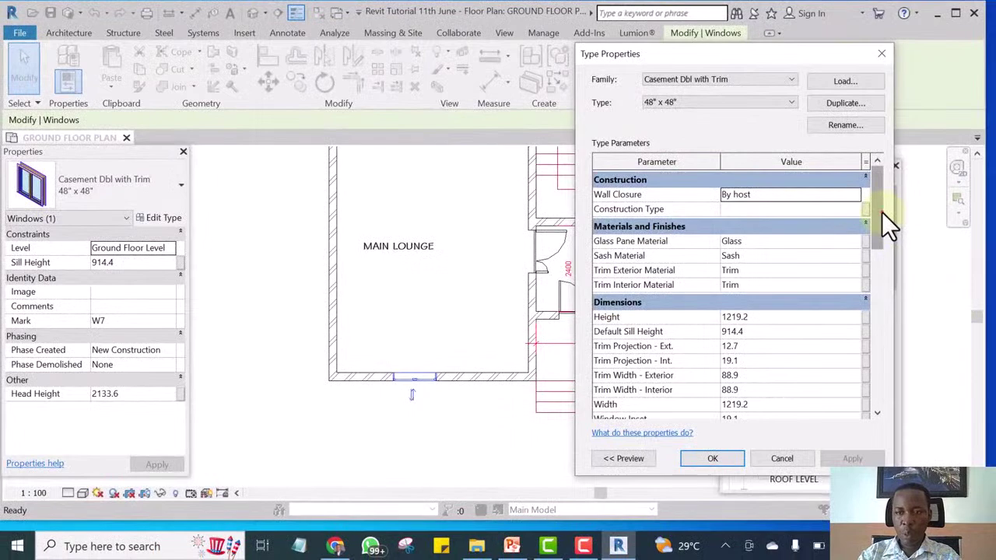
pyautogui.moveTo(882, 212); pyautogui.dragTo(883, 247)
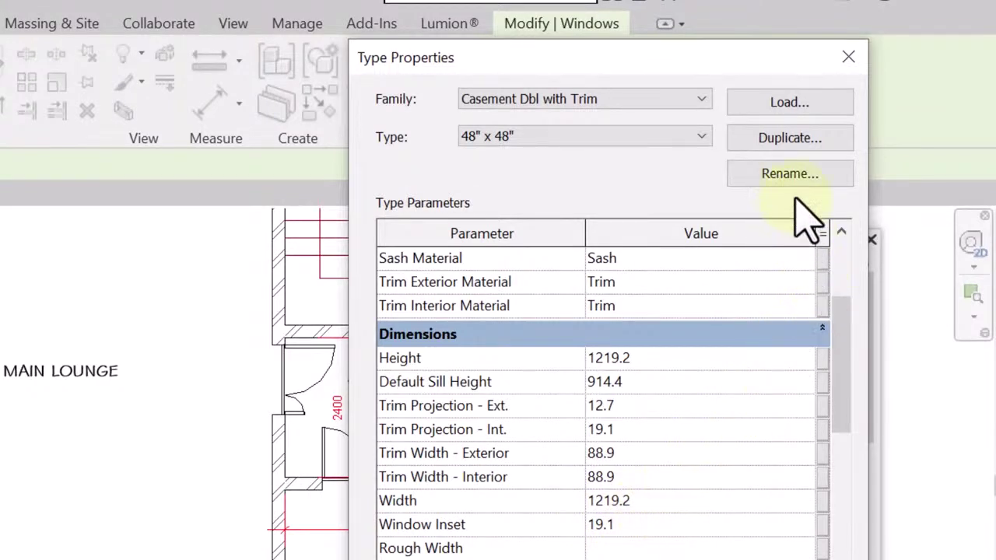
pyautogui.click(661, 501)
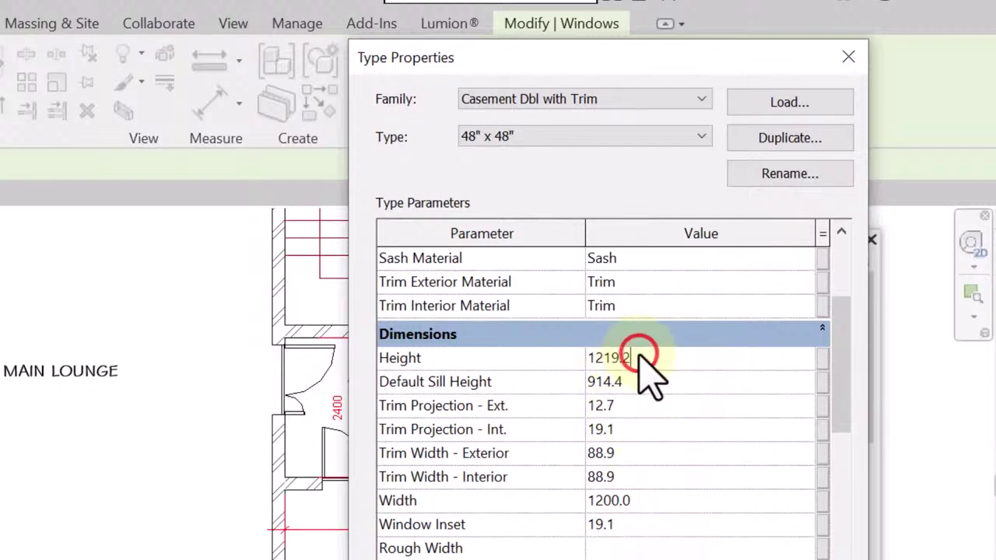
pyautogui.moveTo(638, 358); pyautogui.dragTo(573, 380)
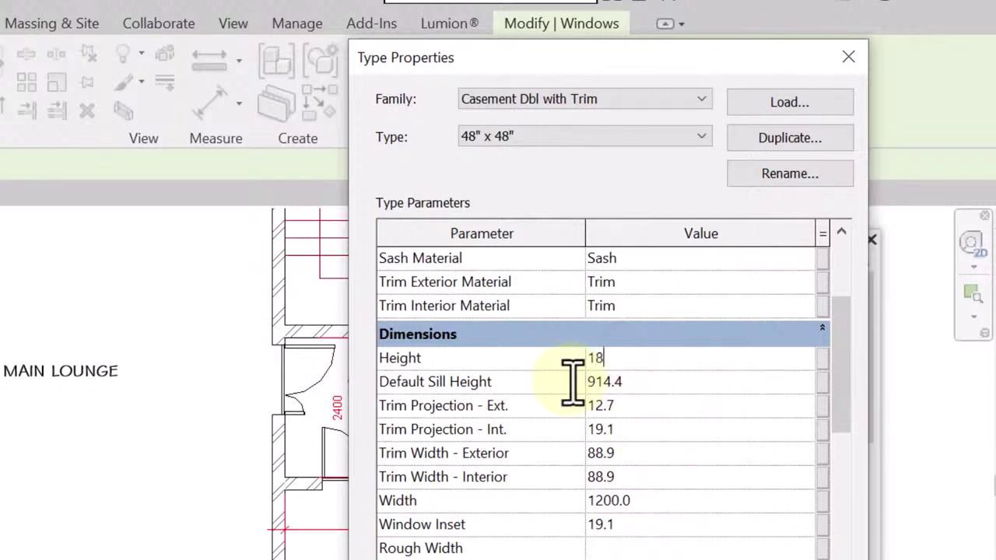
pyautogui.write('1800')
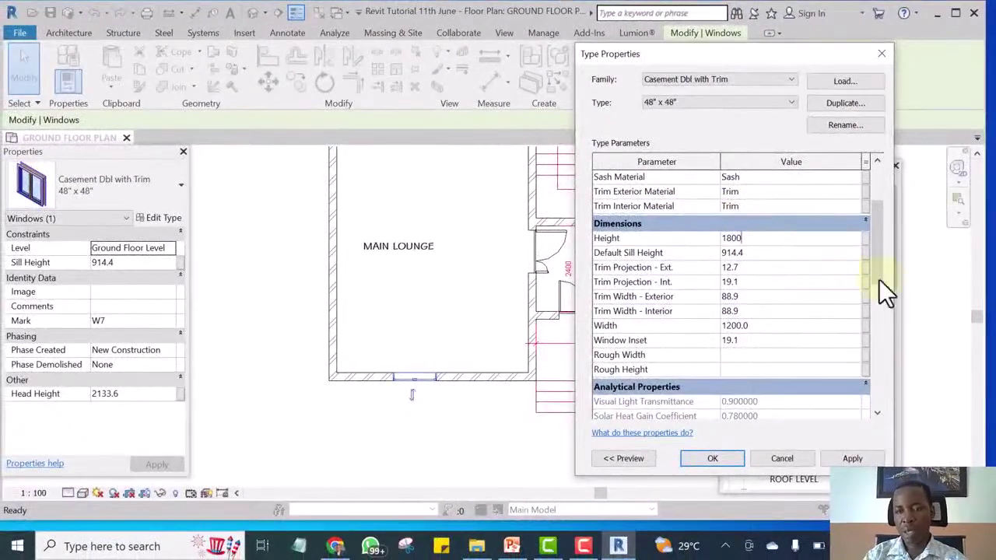
pyautogui.click(886, 278)
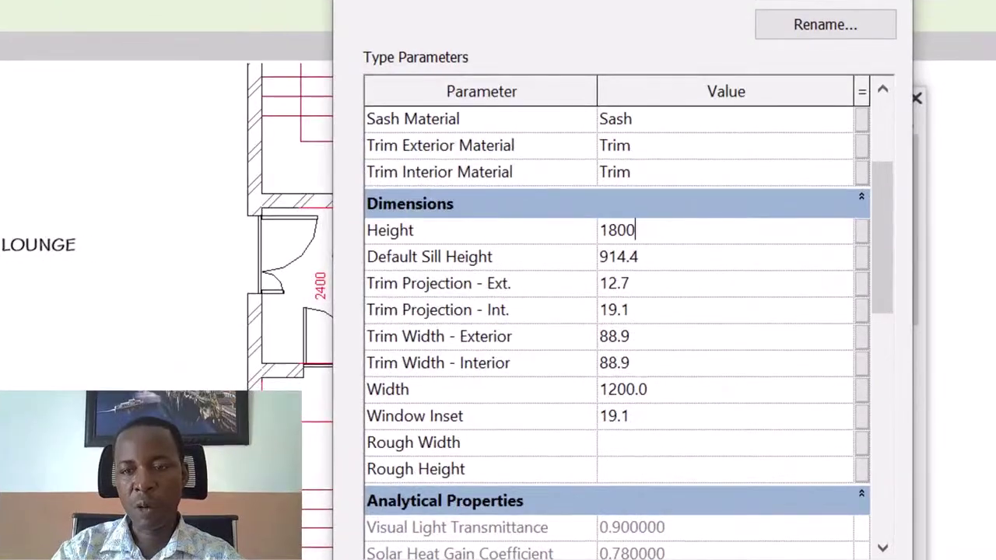
pyautogui.press('Return')
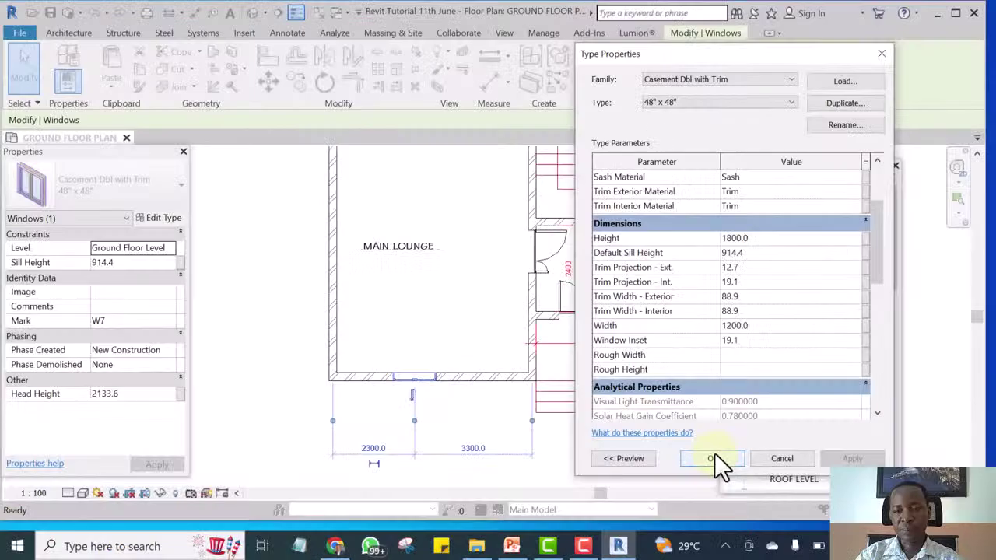
pyautogui.click(712, 458)
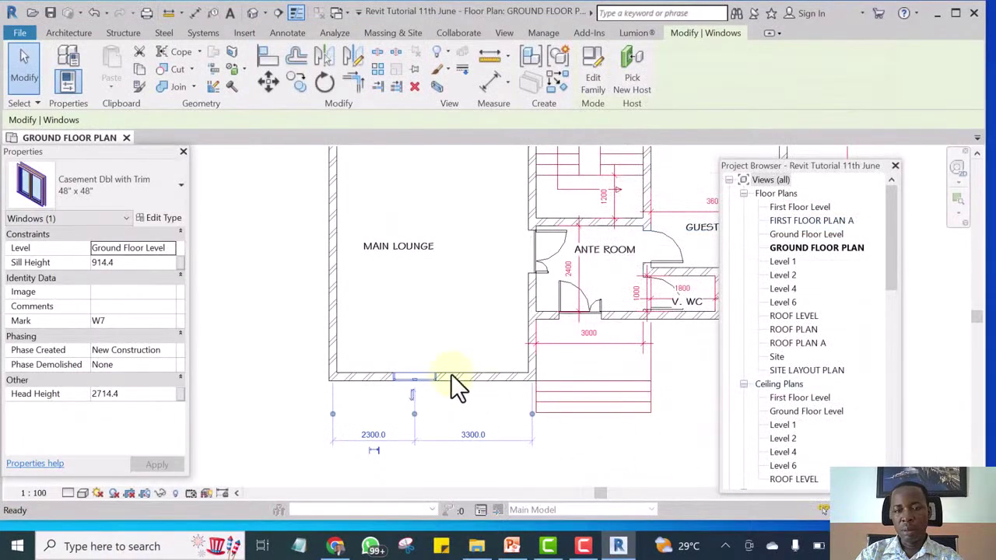
pyautogui.click(418, 292)
# Create two similar windows in the main lounge's left exterior wall, one about 1800 mm from the lower corner and one 3500 mm above it
pyautogui.scroll(5, 436, 369)
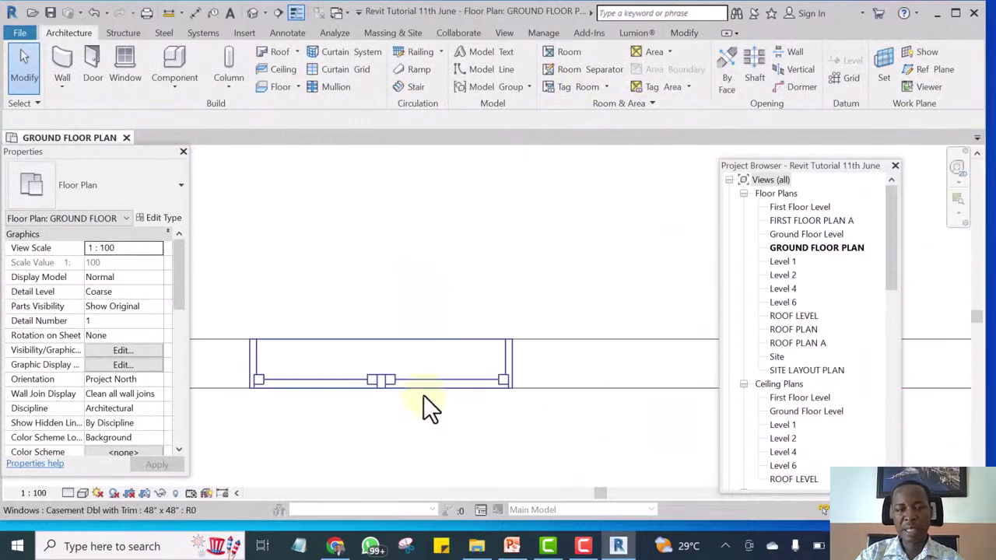
pyautogui.scroll(2, 424, 403)
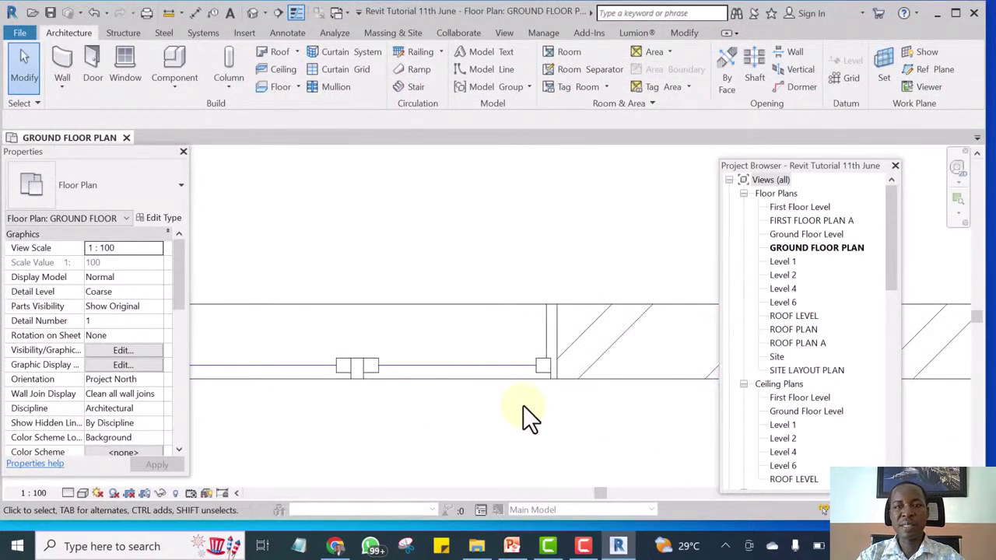
pyautogui.scroll(-4, 493, 403)
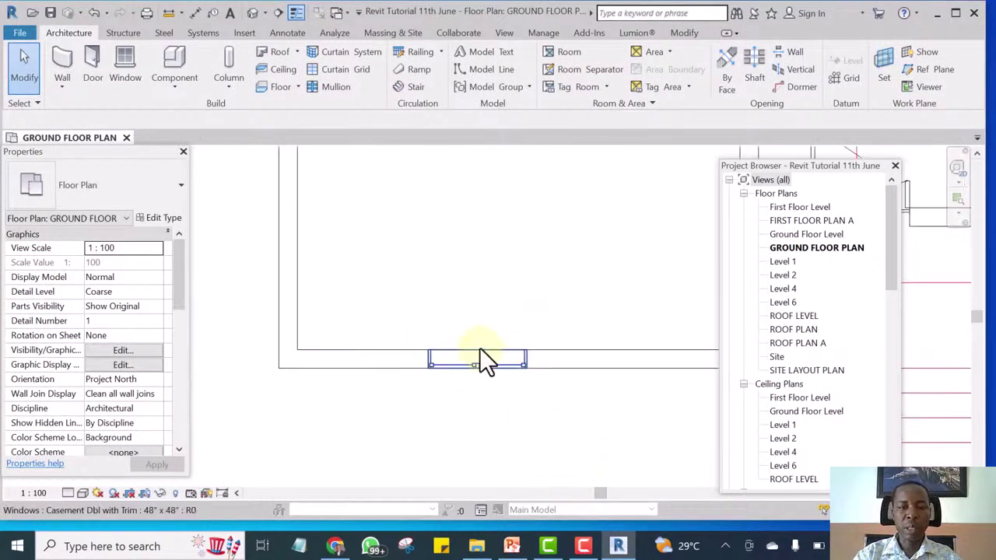
pyautogui.click(476, 362)
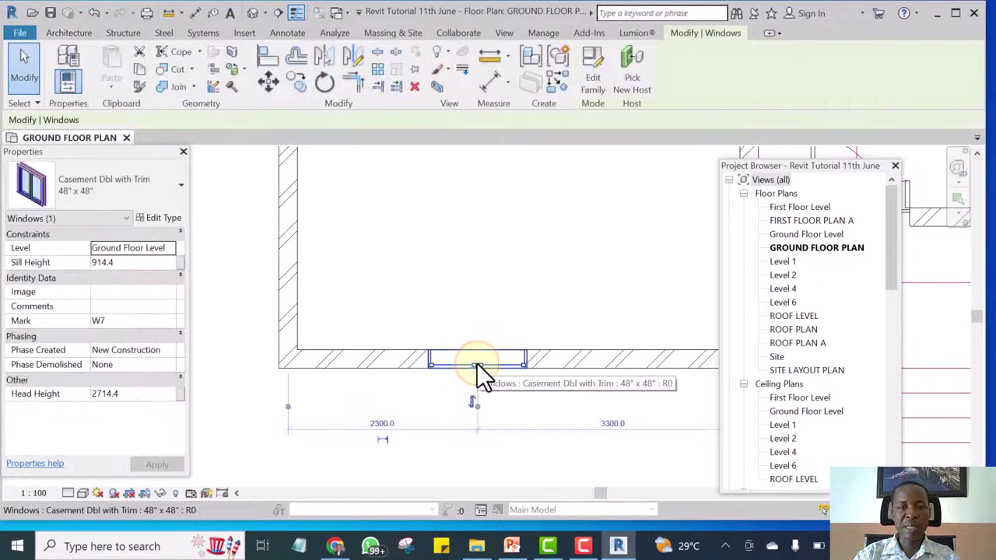
pyautogui.scroll(-5, 503, 324)
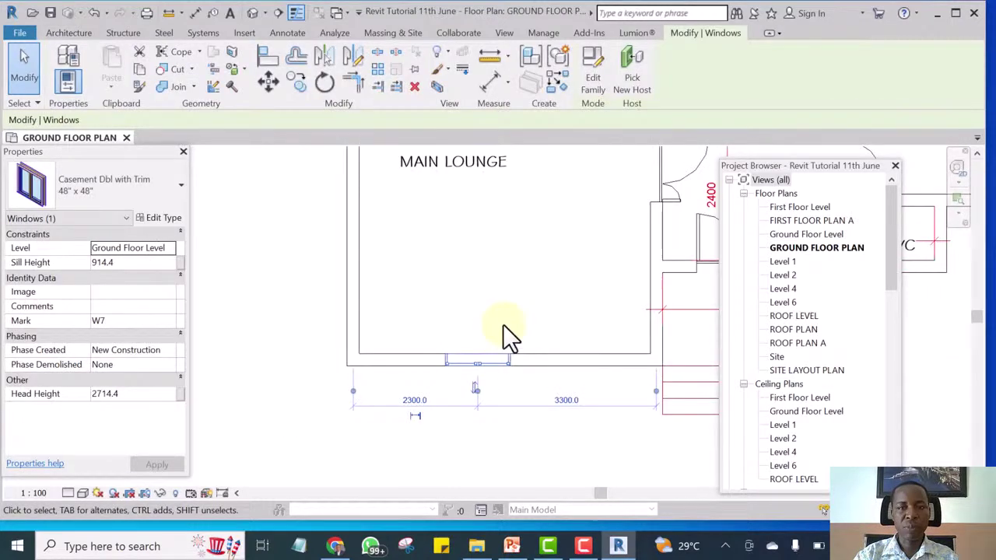
pyautogui.click(554, 80)
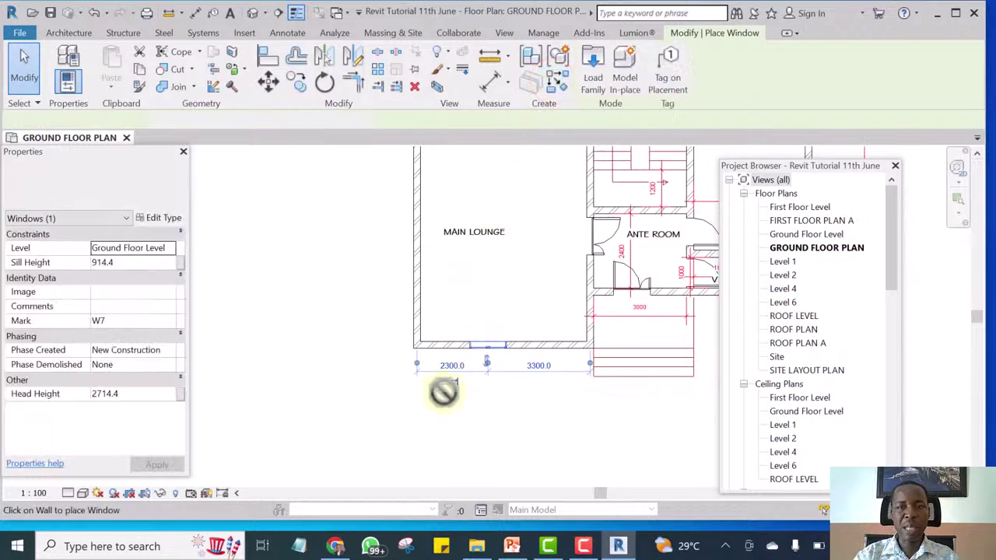
pyautogui.scroll(-3, 441, 395)
pyautogui.scroll(5, 433, 289)
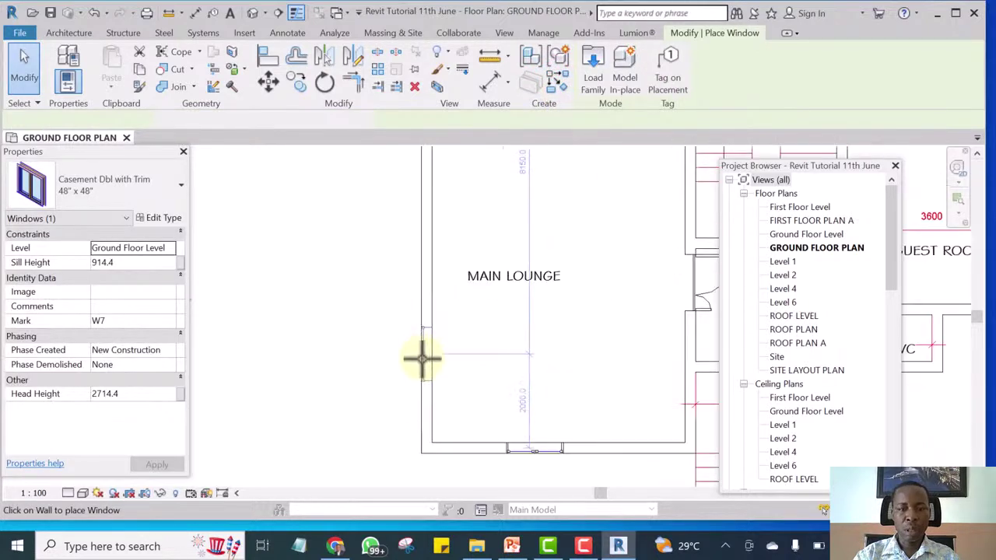
pyautogui.click(422, 360)
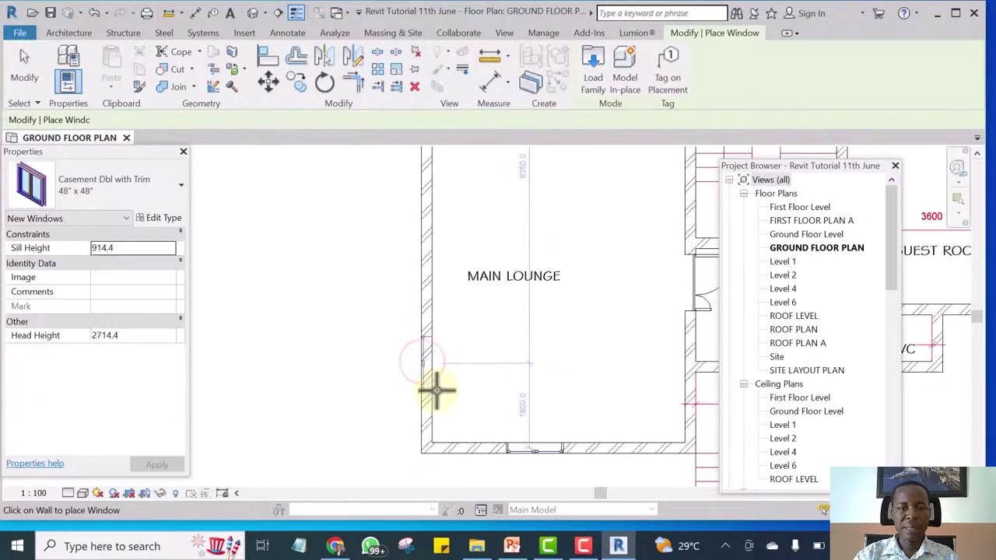
pyautogui.scroll(-2, 439, 292)
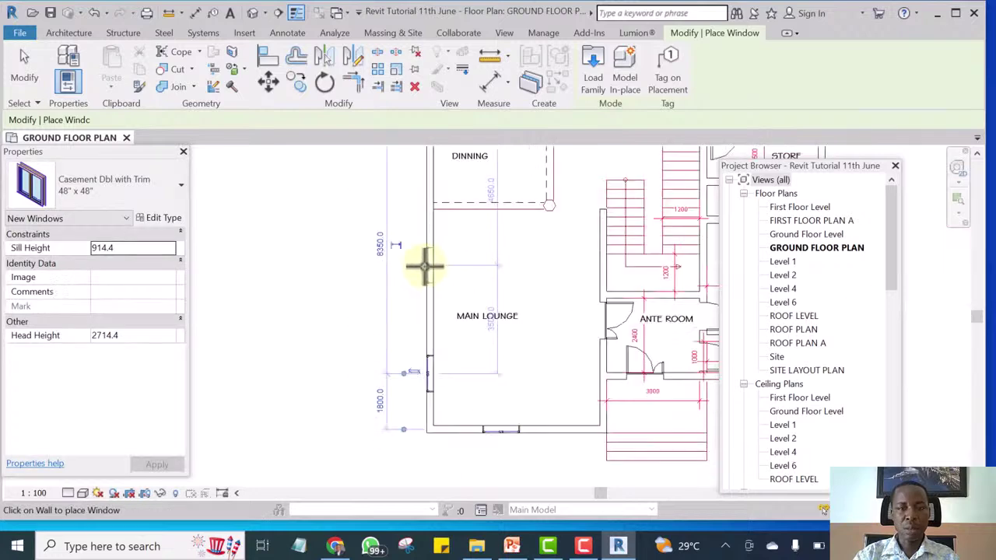
pyautogui.click(424, 266)
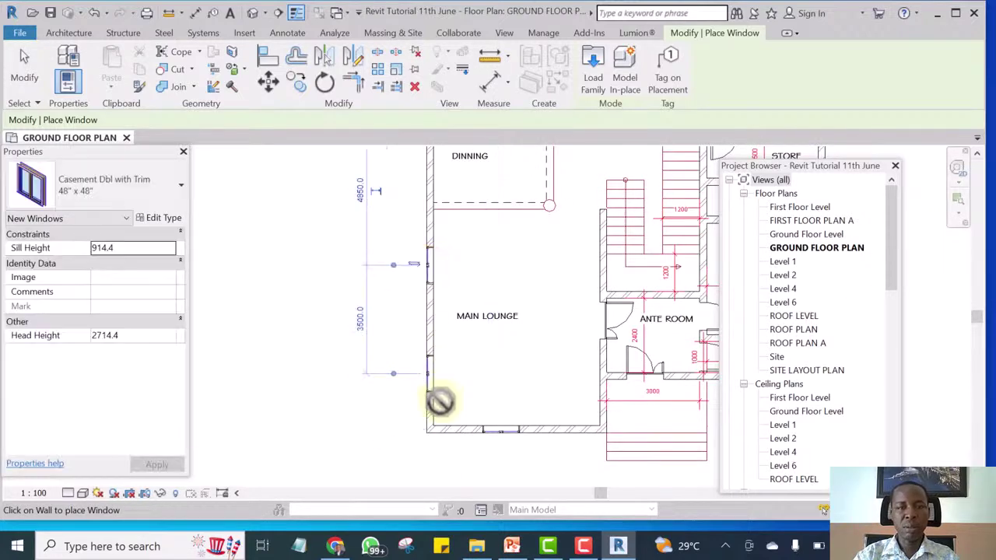
# Place a casement window in the dining area's left exterior wall, about 1300 mm below the laundry wall
pyautogui.scroll(-1, 440, 385)
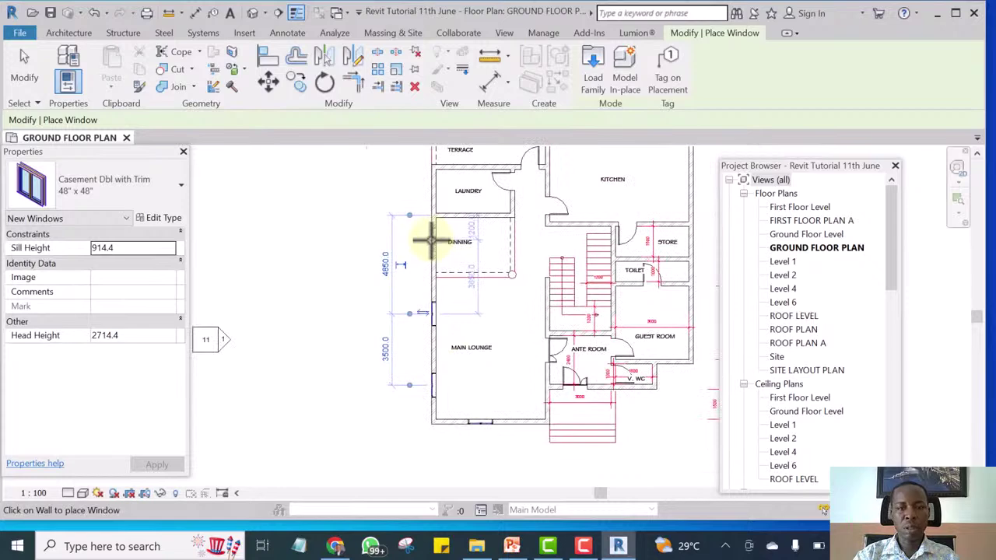
pyautogui.moveTo(433, 241); pyautogui.dragTo(379, 389, button='middle')
pyautogui.scroll(1, 411, 344)
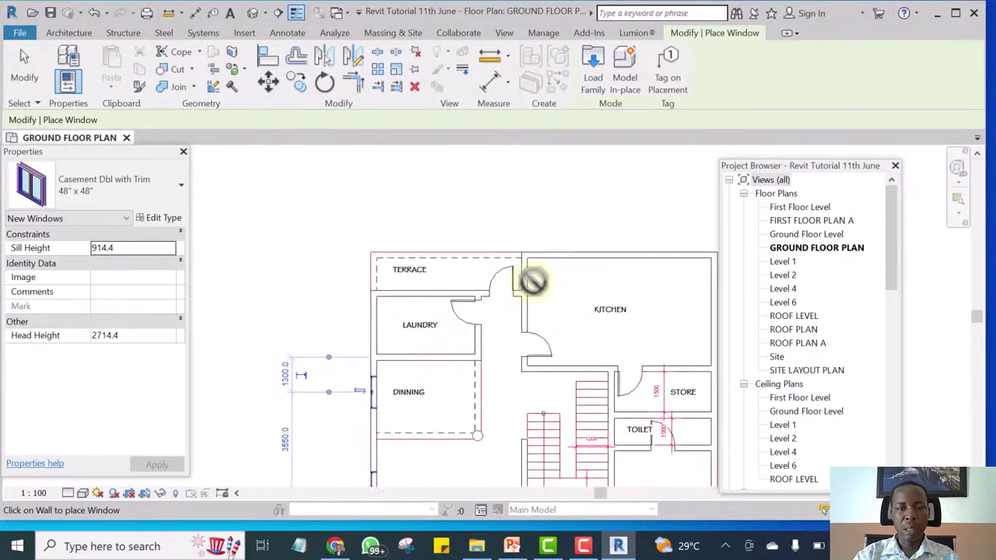
# Place two windows in the kitchen's upper wall, about 5100 and 1900 mm from its right corner, and one midway along its right wall
pyautogui.scroll(1, 577, 247)
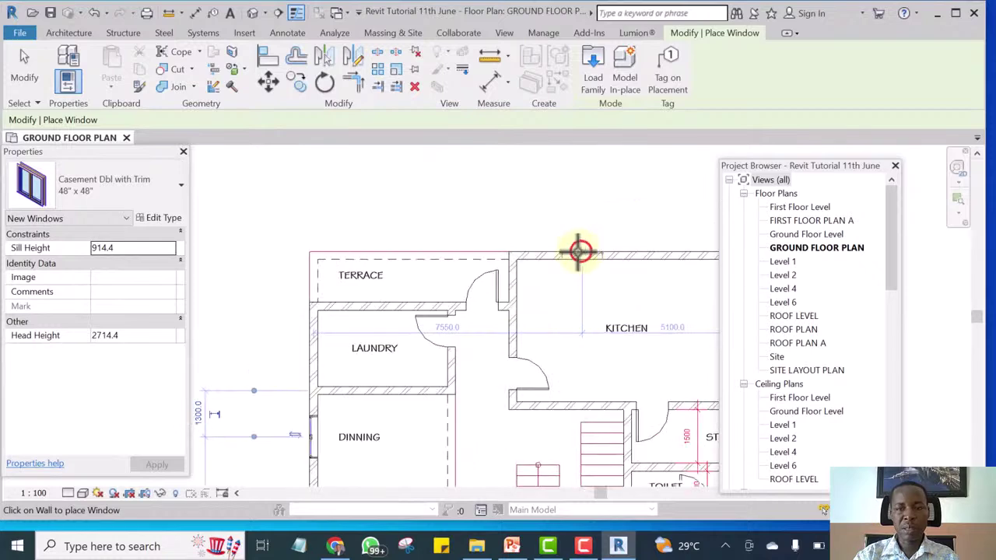
pyautogui.moveTo(500, 236); pyautogui.dragTo(462, 236, button='middle')
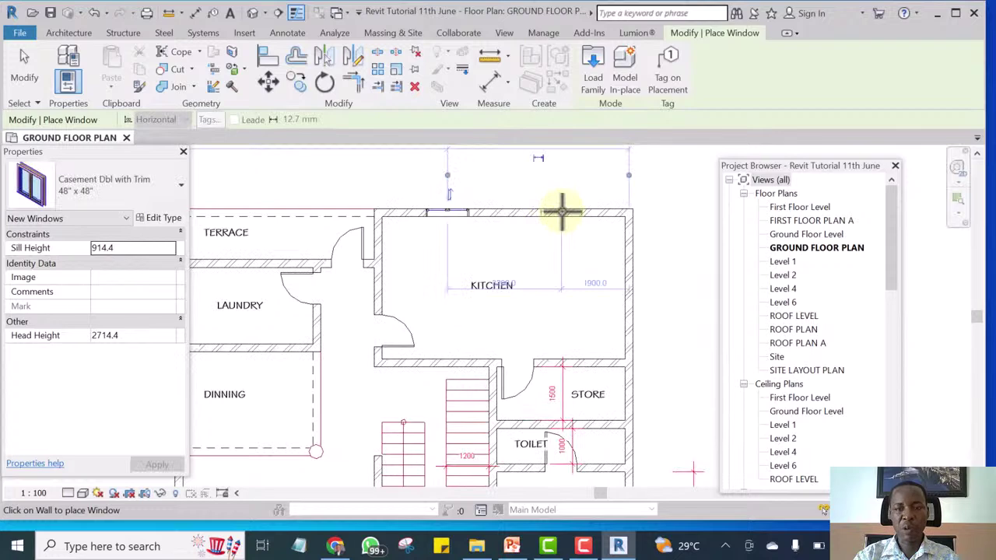
pyautogui.click(561, 211)
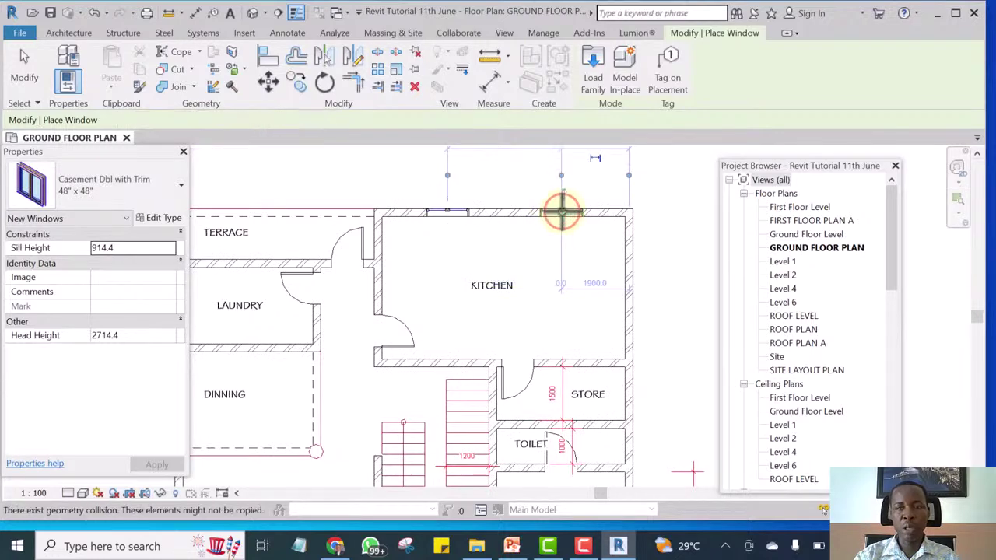
pyautogui.click(635, 280)
# Place guest room windows in the right wall, about 1100 mm below the toilet wall, and in the lower wall, about 1000 mm from its right corner
pyautogui.scroll(-5, 630, 265)
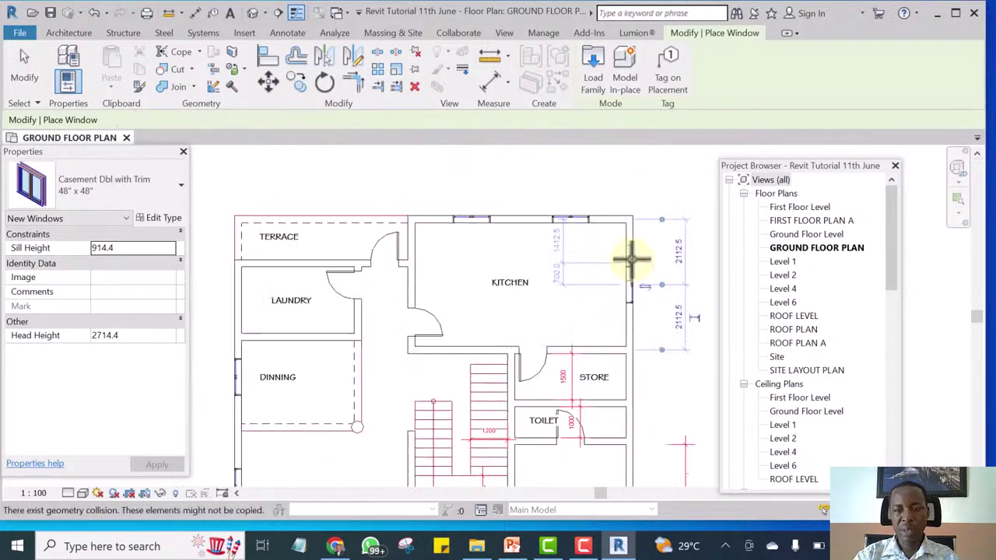
pyautogui.scroll(2, 634, 315)
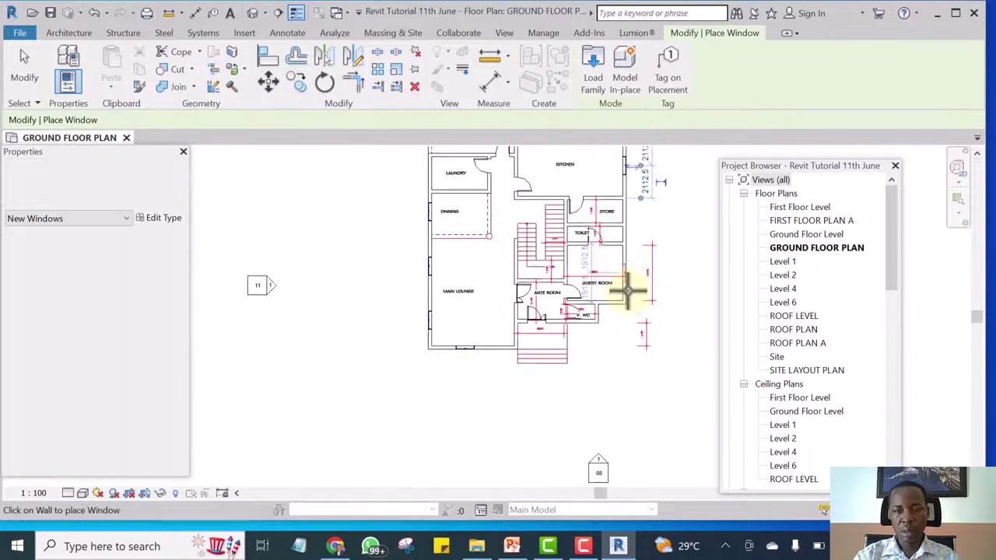
pyautogui.scroll(5, 631, 284)
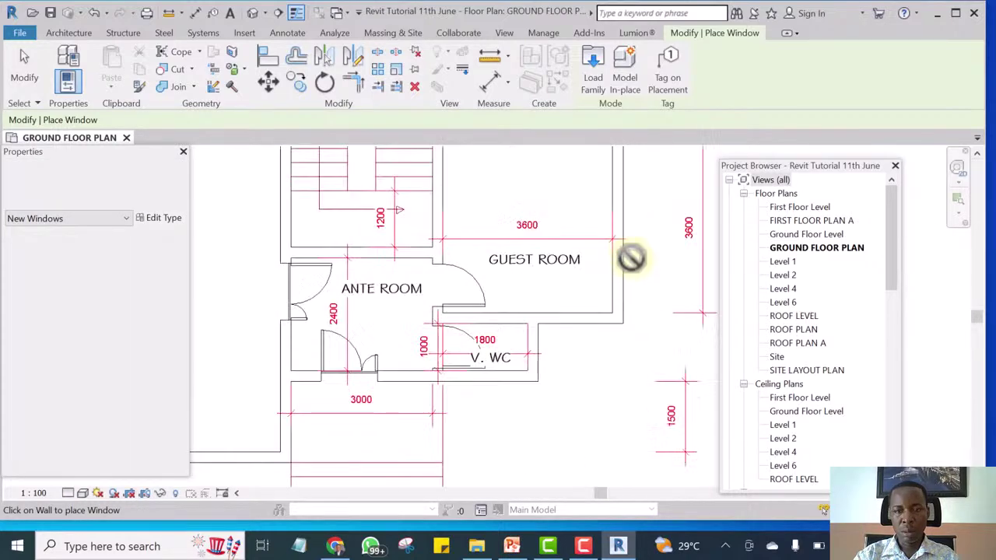
pyautogui.click(626, 189)
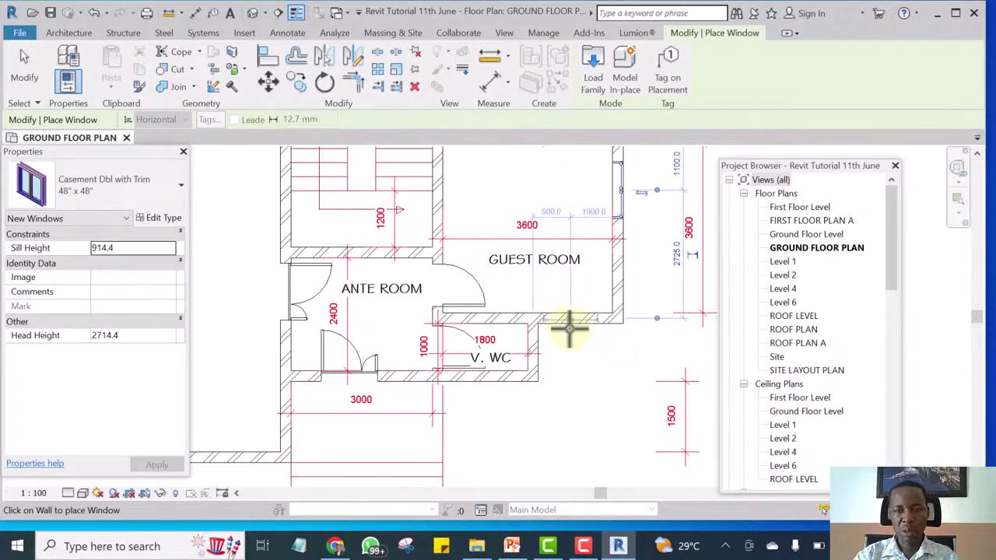
pyautogui.click(570, 329)
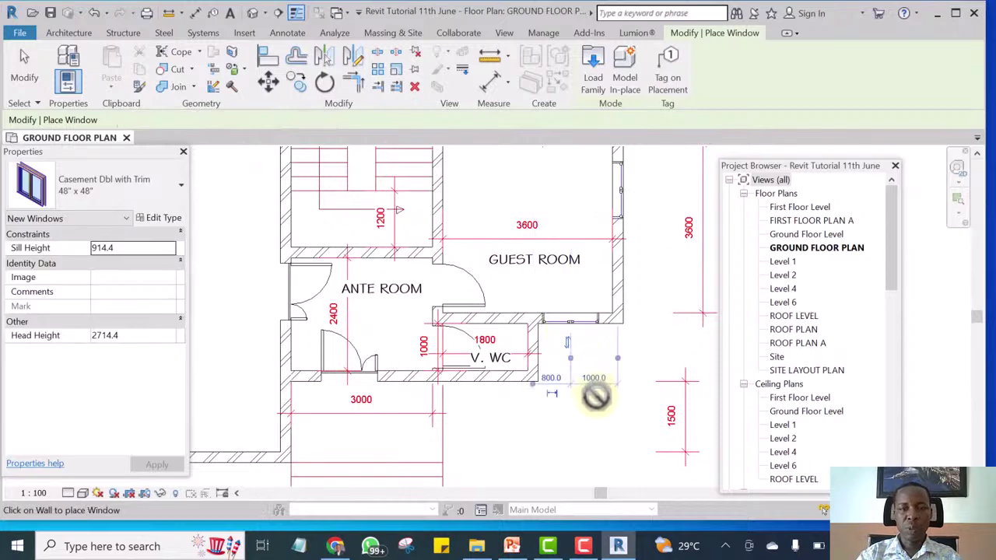
pyautogui.scroll(-1, 612, 414)
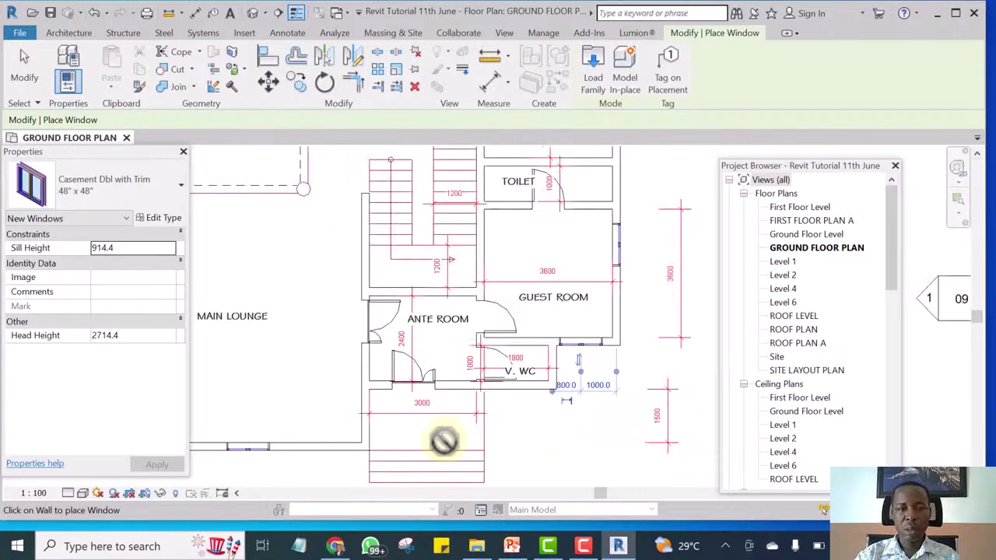
pyautogui.scroll(2, 469, 388)
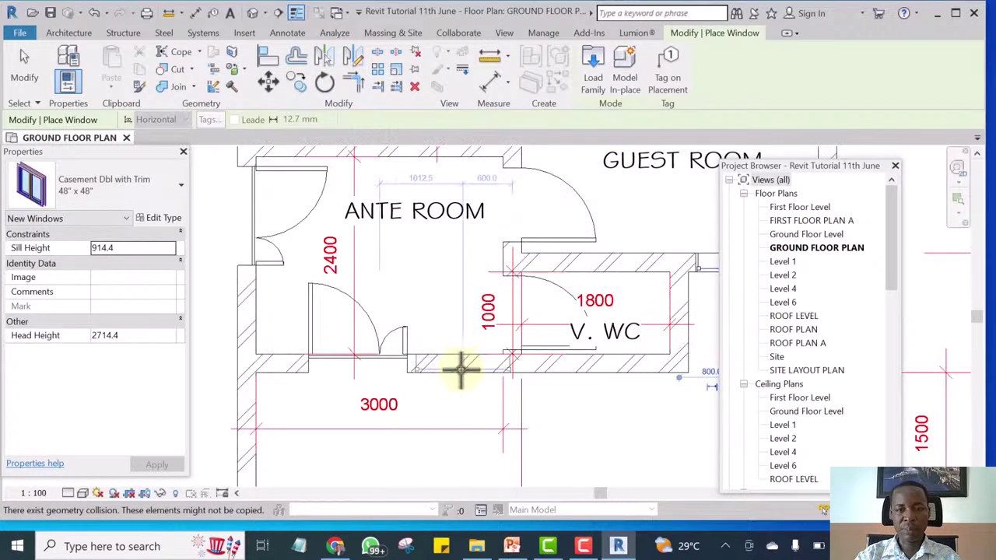
pyautogui.scroll(-3, 461, 370)
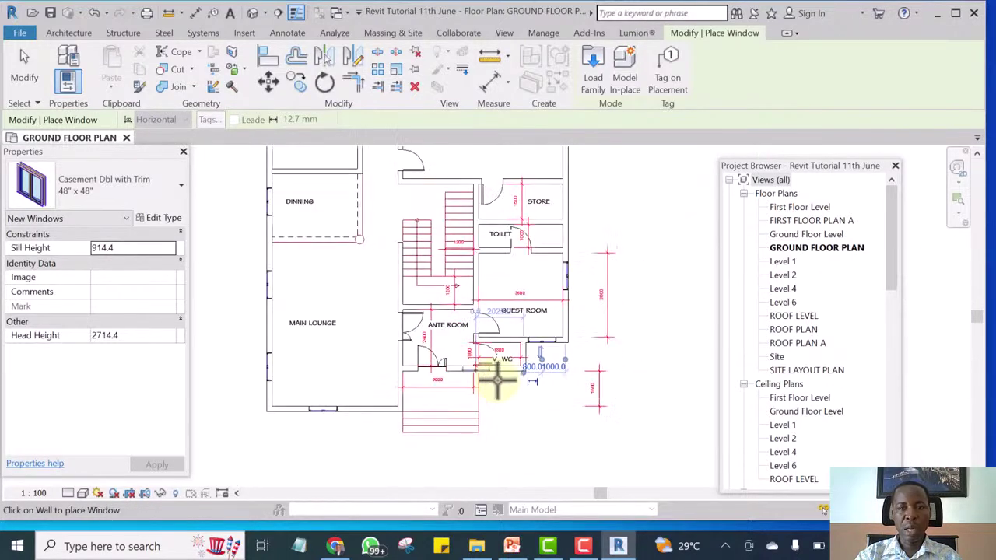
# Place a casement window in the laundry's left exterior wall, about 1200 mm above the dining wall, and finish placing windows
pyautogui.scroll(-3, 498, 380)
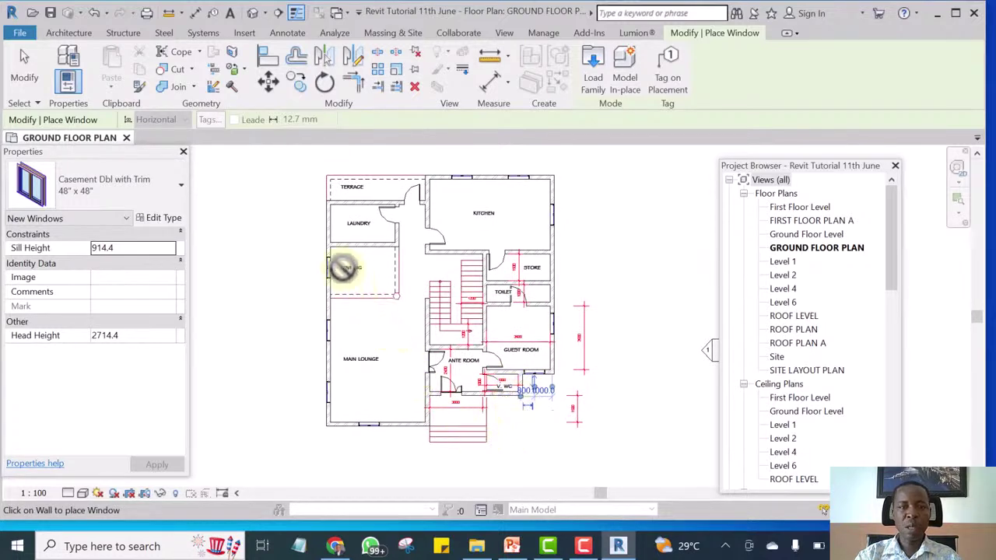
pyautogui.scroll(1, 329, 227)
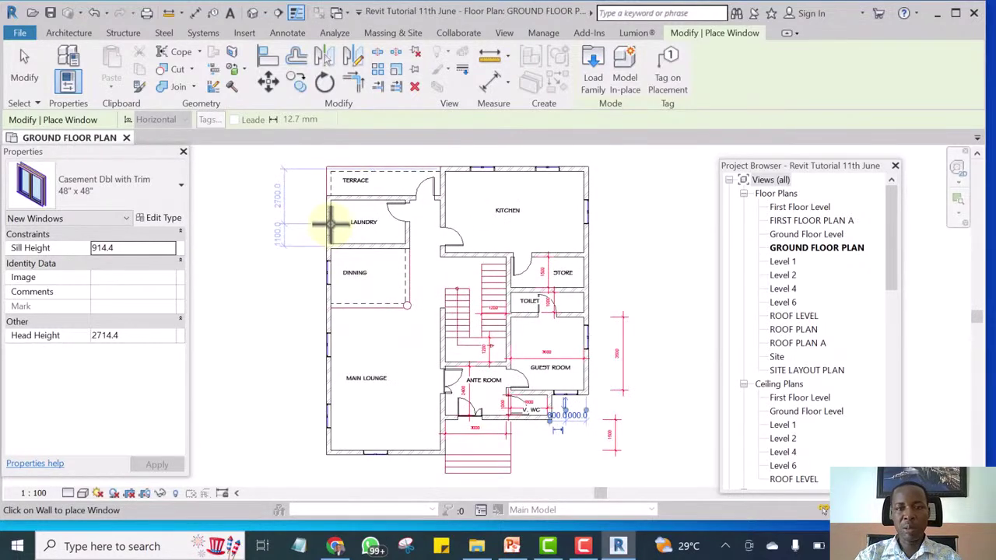
pyautogui.scroll(5, 330, 224)
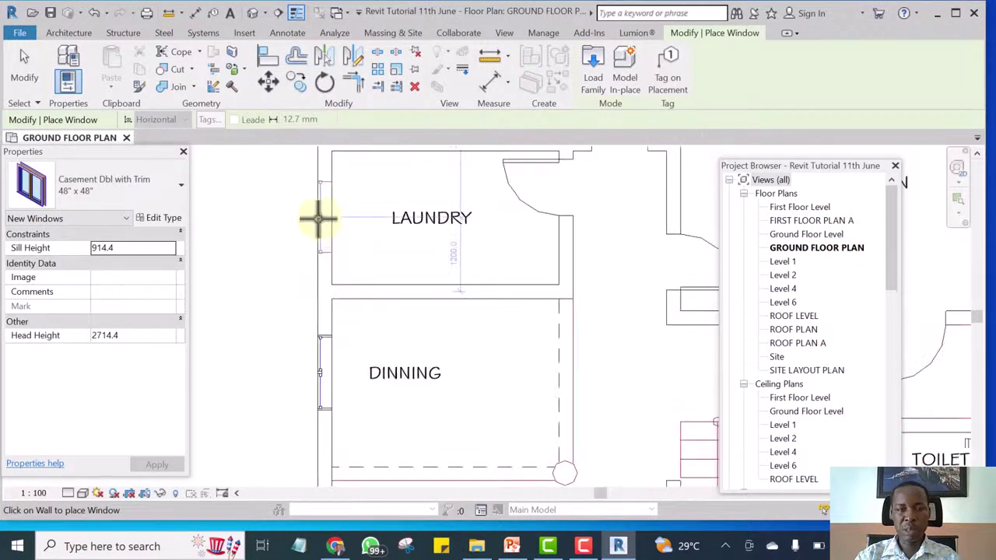
pyautogui.click(317, 218)
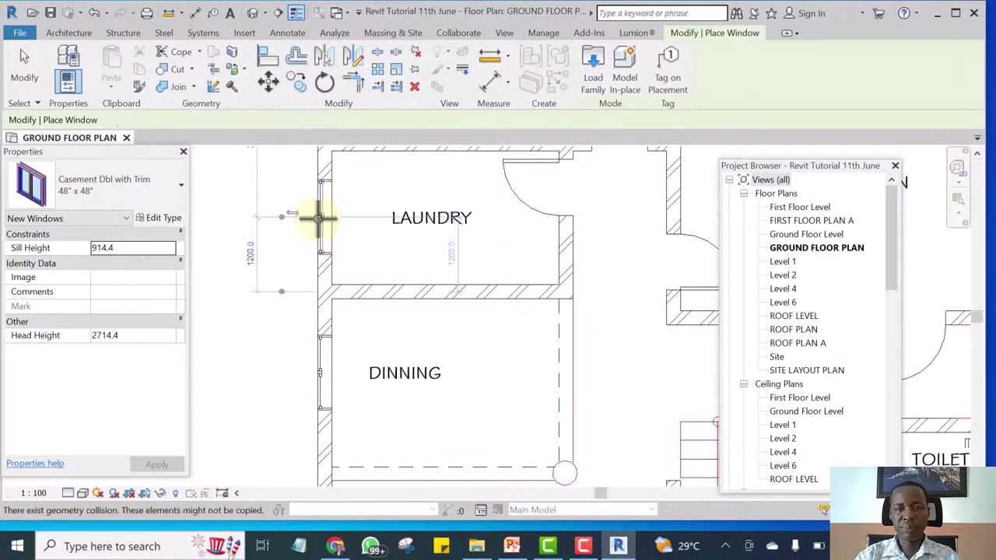
pyautogui.scroll(-6, 321, 221)
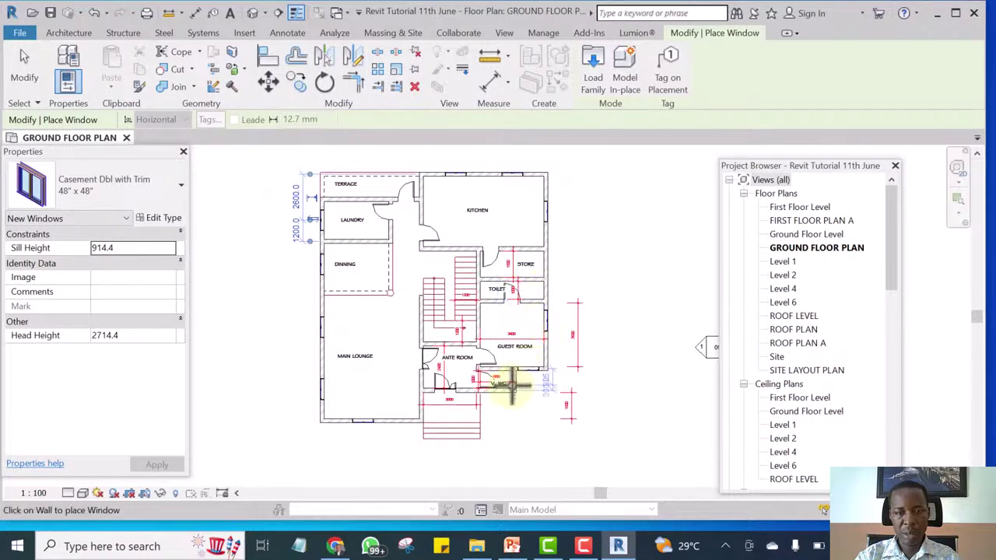
pyautogui.scroll(5, 511, 384)
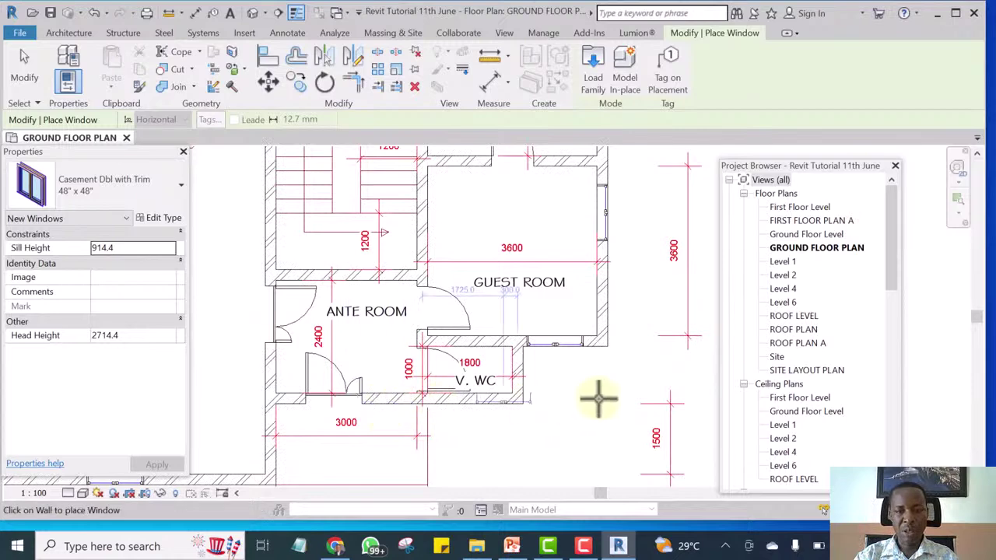
pyautogui.scroll(-5, 650, 388)
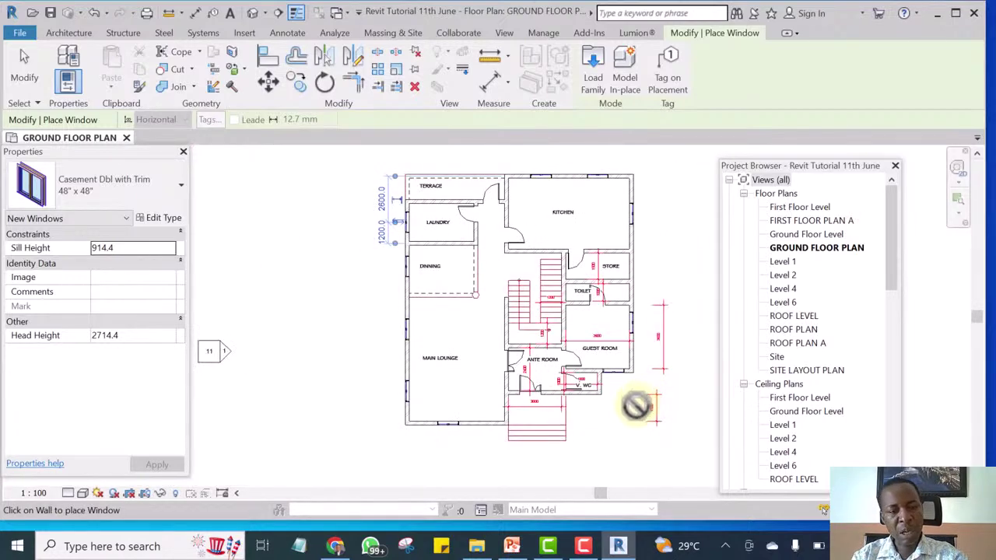
pyautogui.press('Escape')
pyautogui.press('Escape')
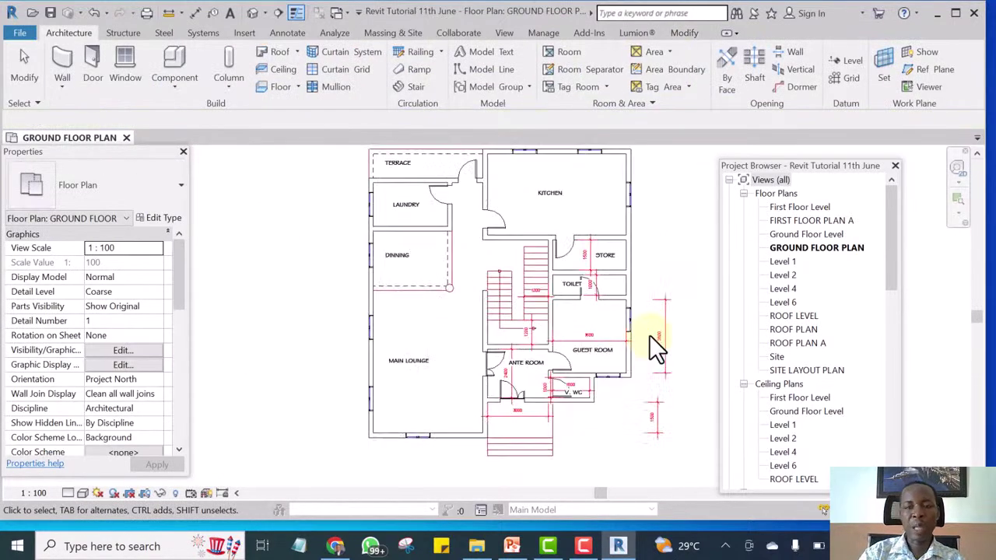
# Create a similar window from the one in the main lounge's lower wall, duplicating its type as "Toil W 600x600"
pyautogui.scroll(1, 649, 336)
pyautogui.scroll(2, 649, 335)
pyautogui.scroll(3, 459, 457)
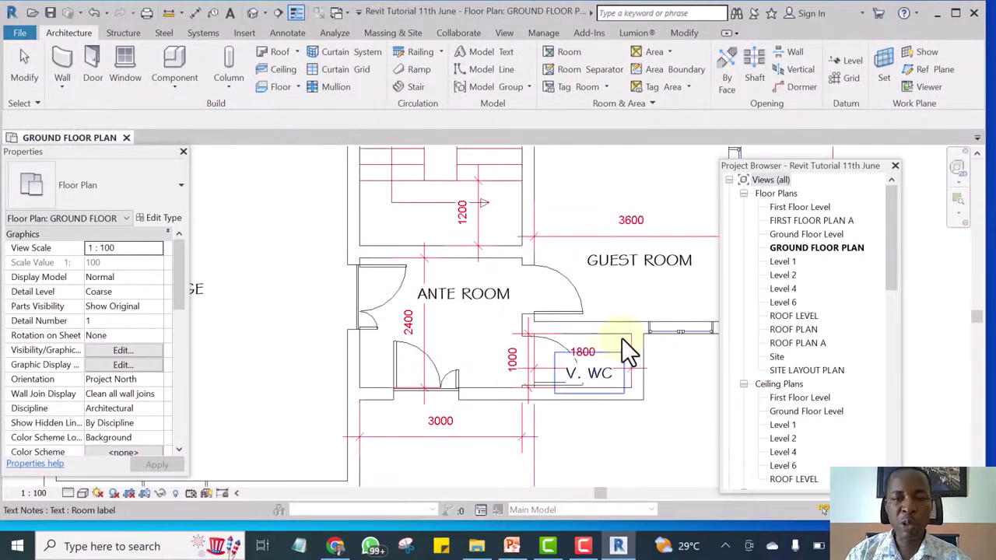
pyautogui.scroll(-2, 620, 347)
pyautogui.scroll(-1, 622, 333)
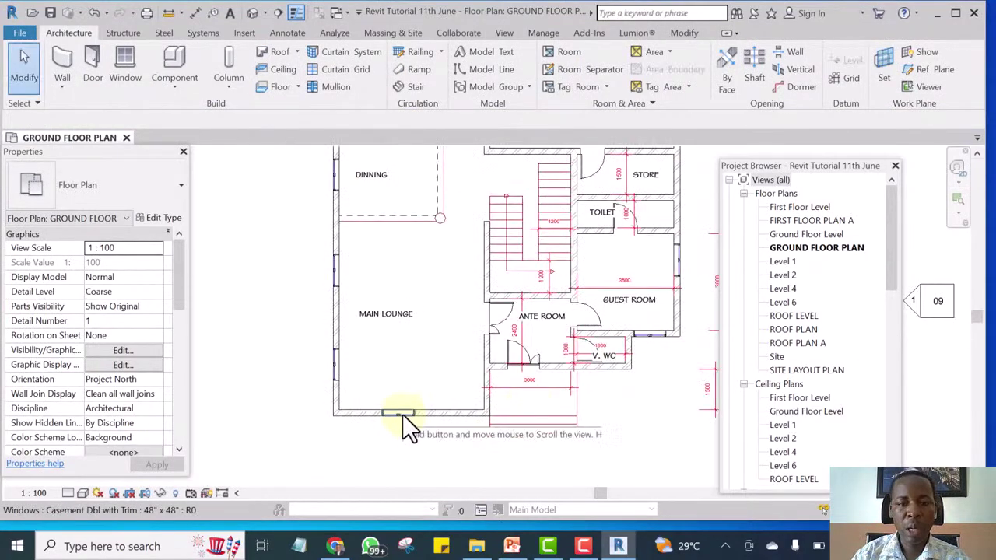
pyautogui.click(400, 413)
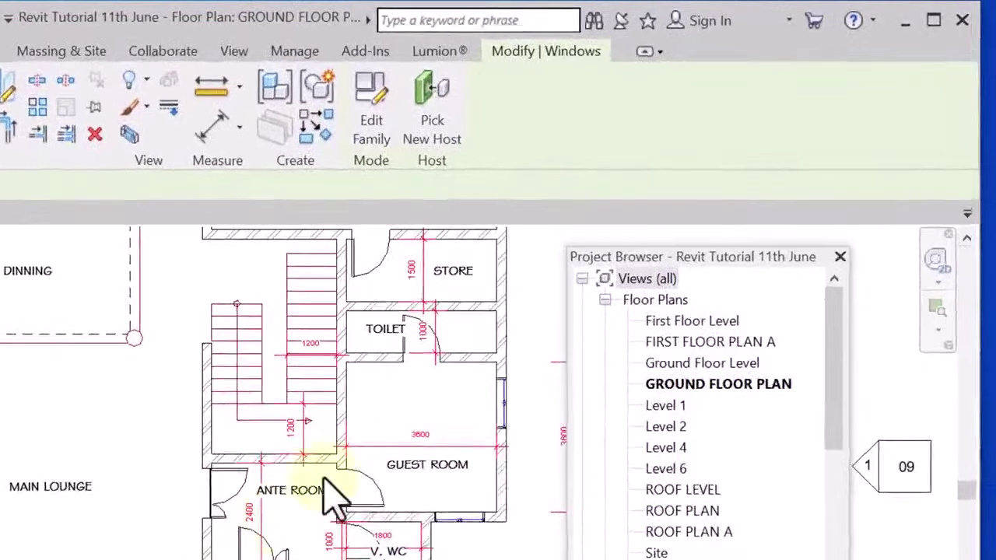
pyautogui.click(315, 123)
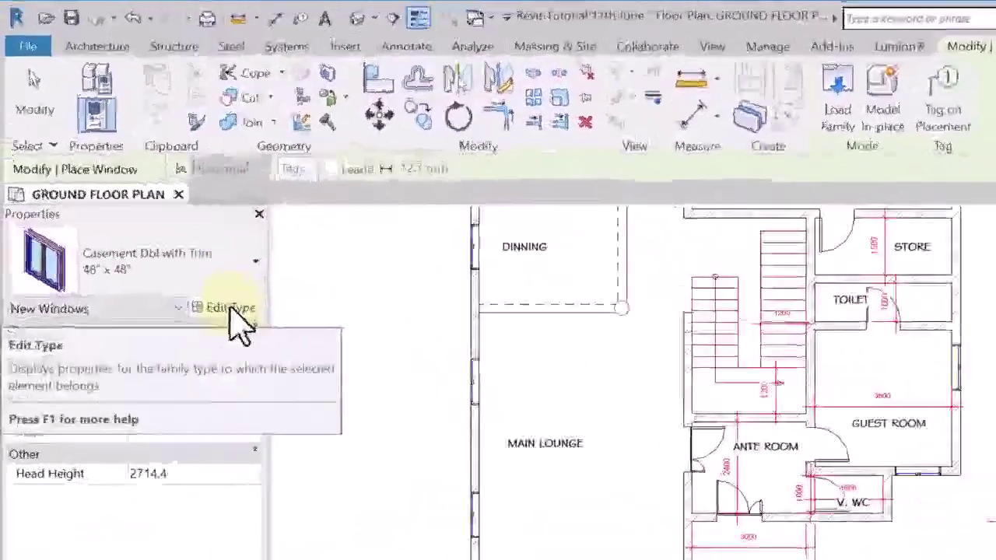
pyautogui.click(231, 309)
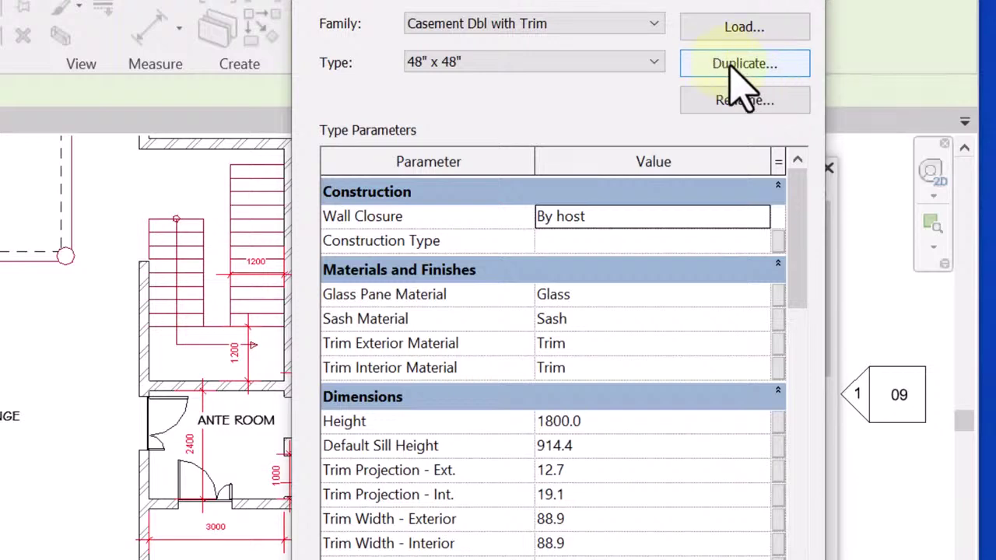
pyautogui.click(729, 56)
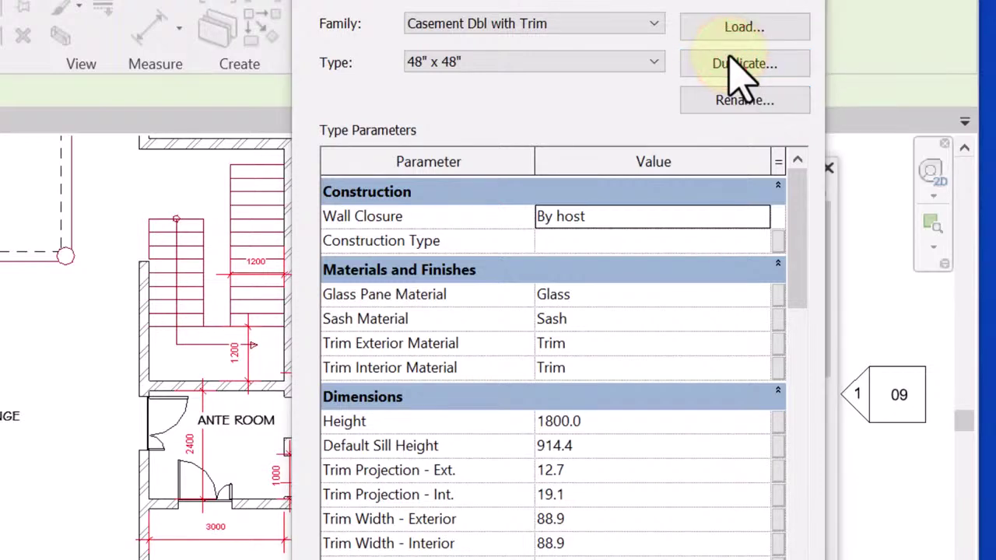
pyautogui.click(576, 318)
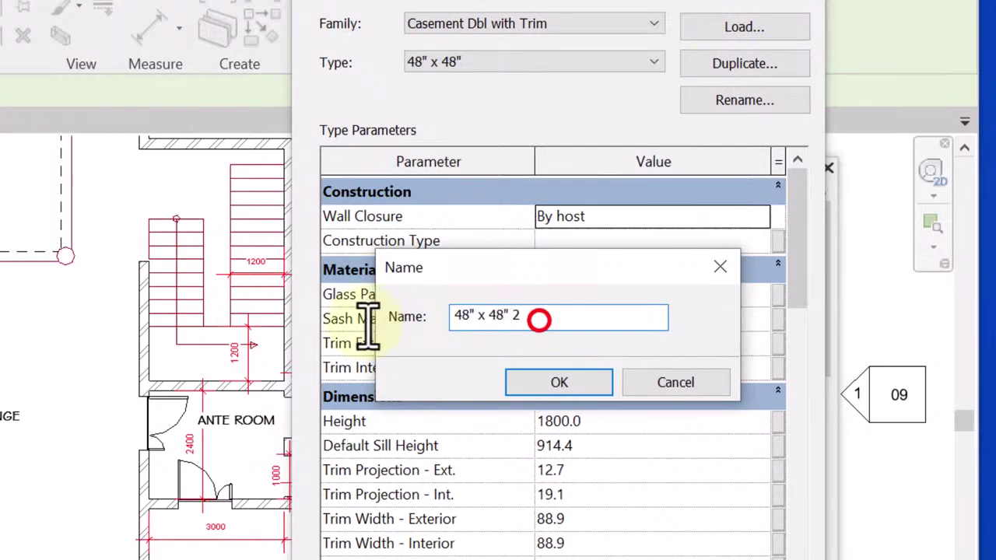
pyautogui.doubleClick(576, 318)
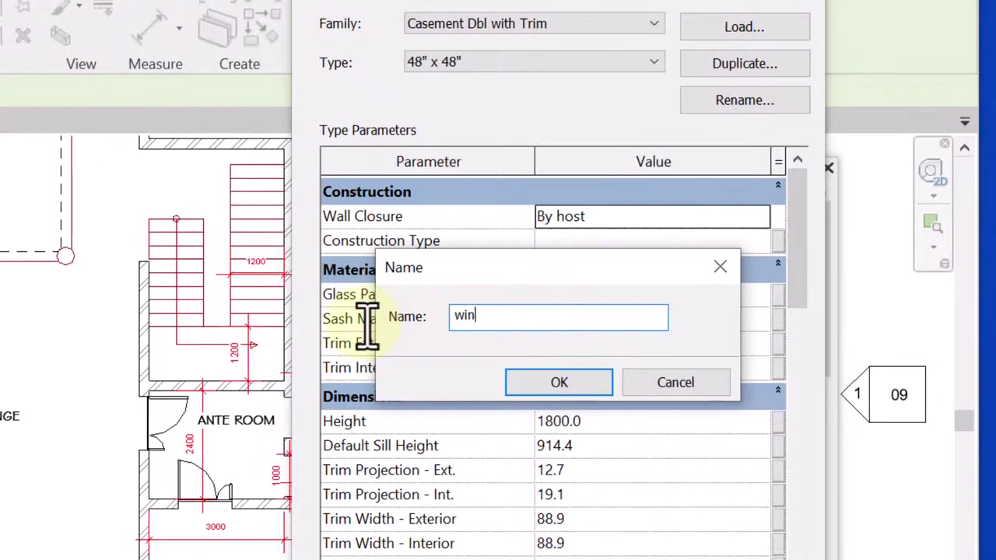
pyautogui.press('BackSpace')
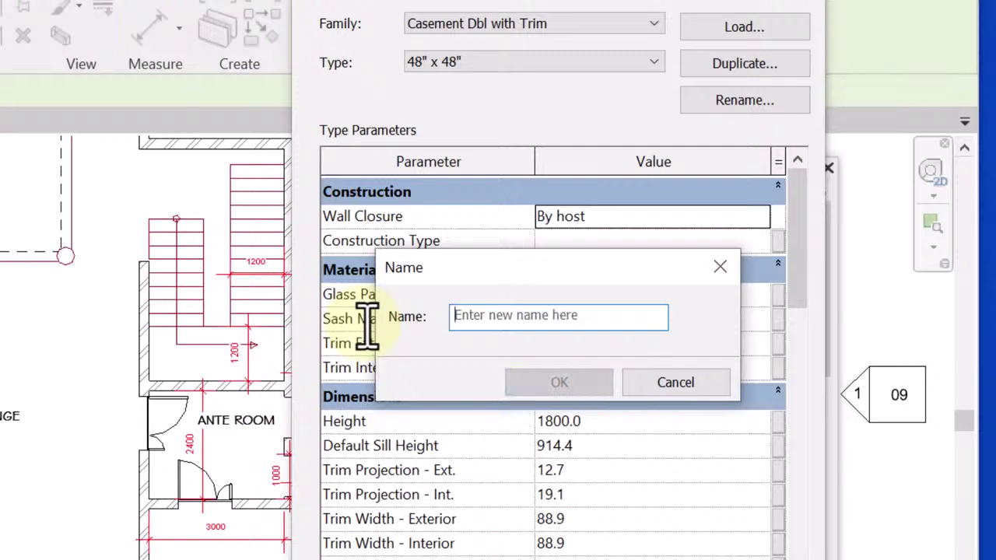
pyautogui.write('Toil W 600x600')
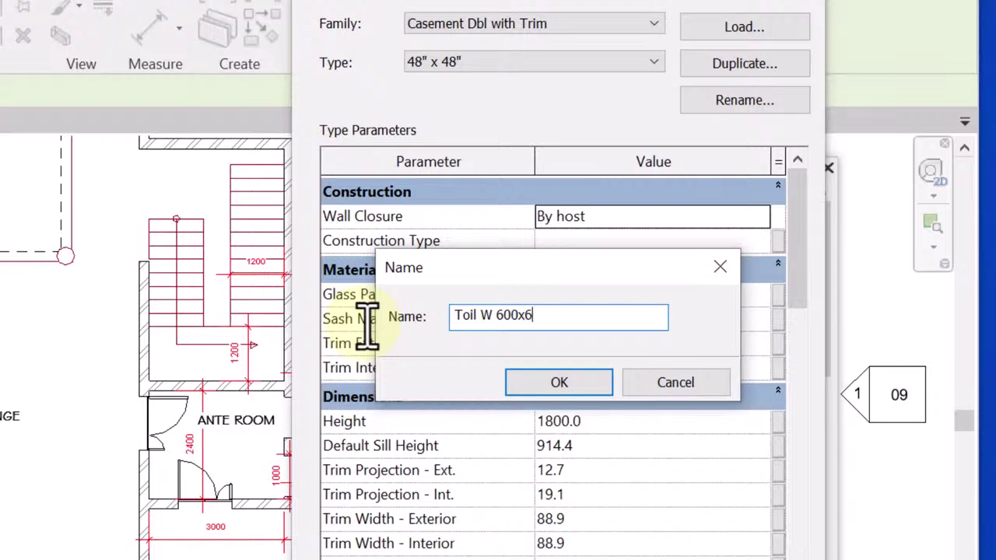
pyautogui.click(557, 382)
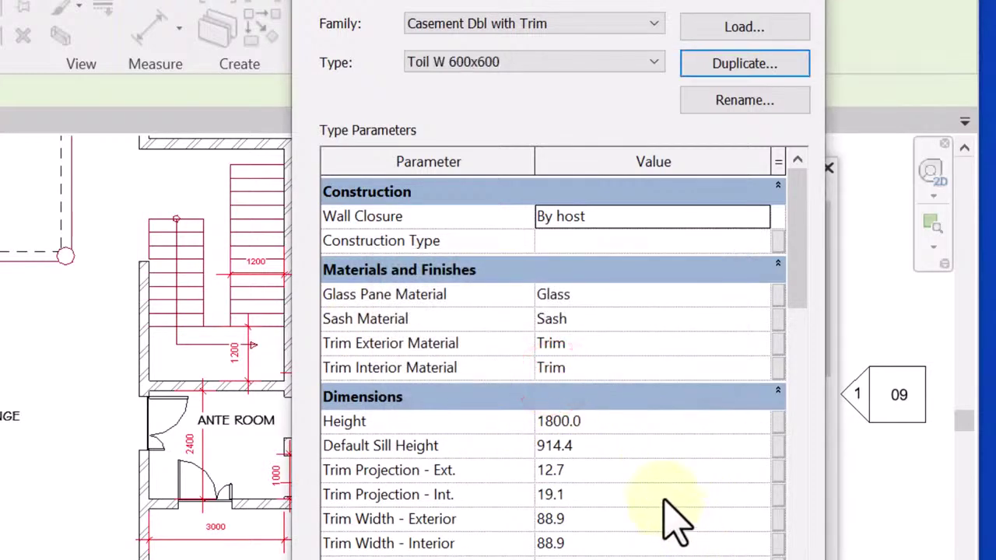
# Set the Toil W 600x600 type's height and width to 600 mm each and accept the type properties
pyautogui.click(612, 431)
pyautogui.click(612, 431)
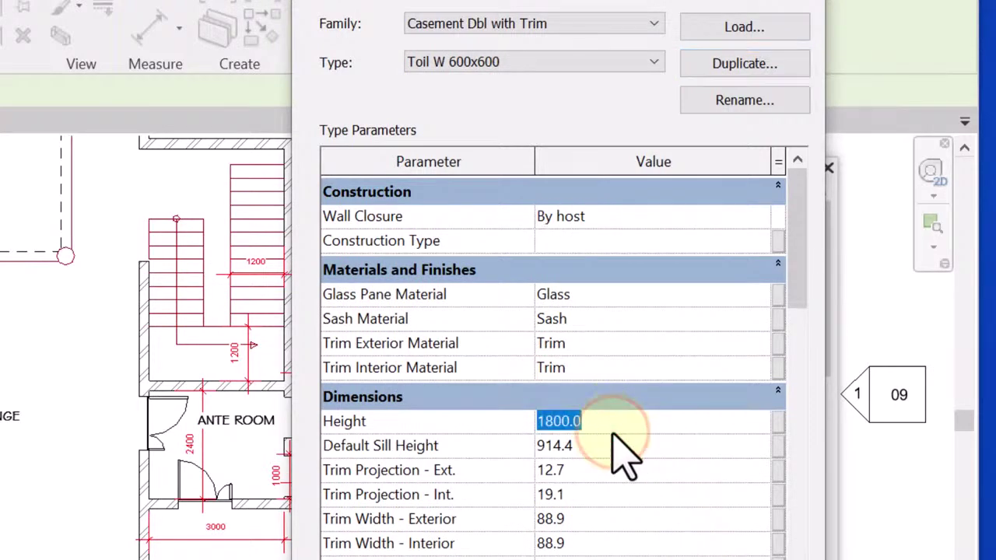
pyautogui.write('600')
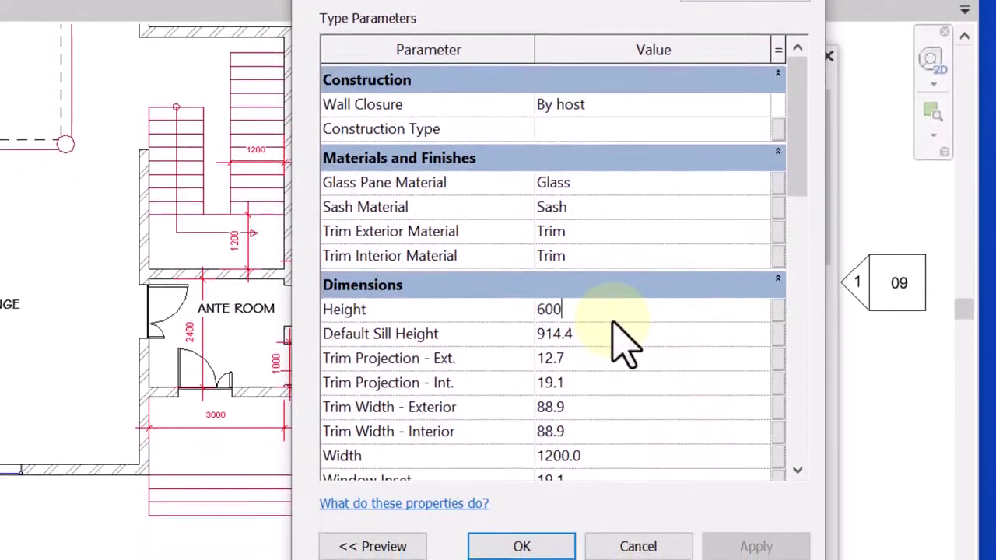
pyautogui.click(607, 456)
pyautogui.click(611, 459)
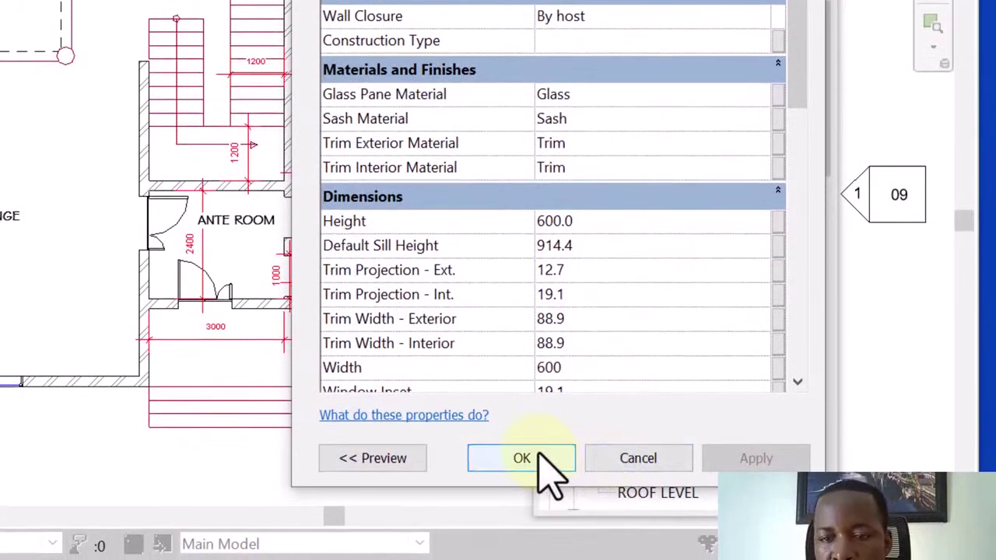
pyautogui.click(534, 539)
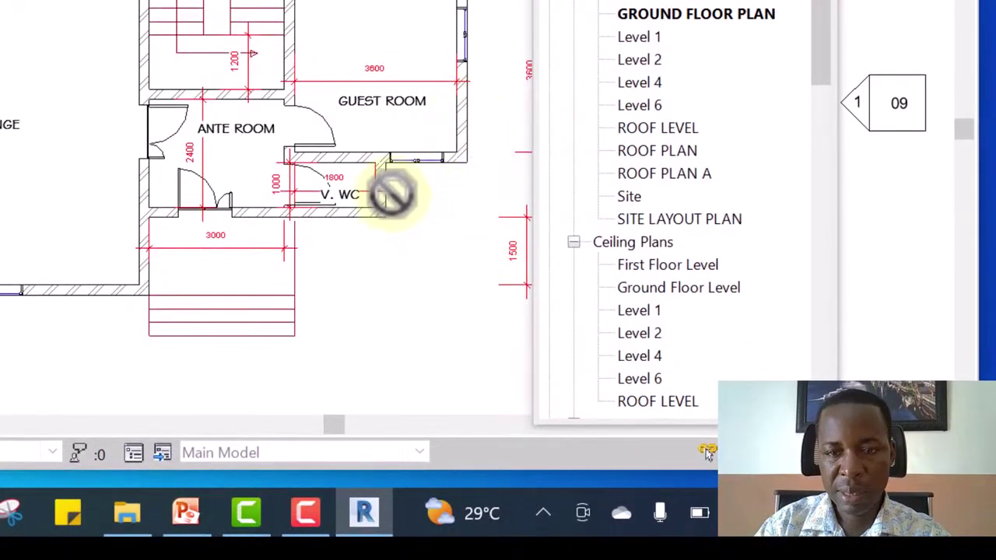
# Place a Toil W 600x600 window midway along the V. WC's right exterior wall
pyautogui.scroll(3, 391, 193)
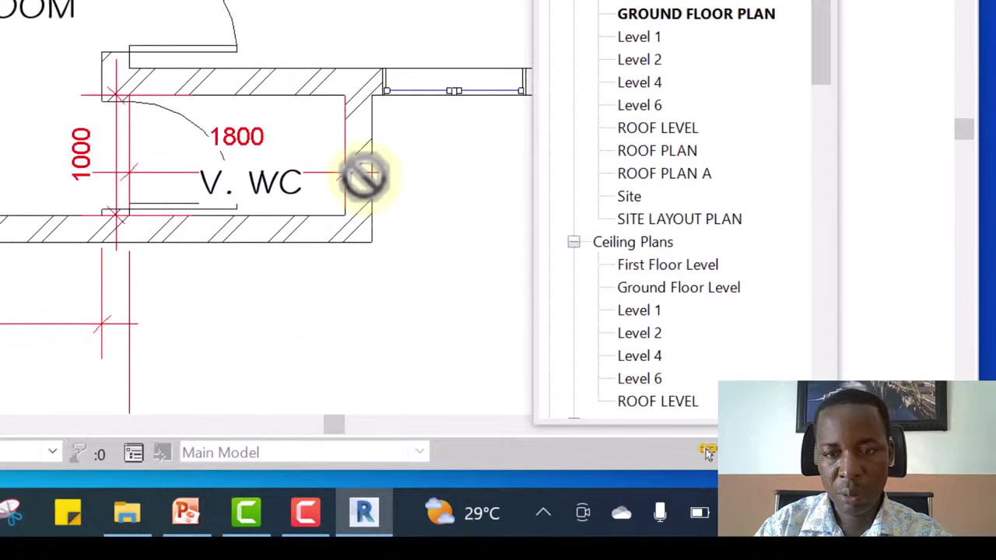
pyautogui.scroll(1, 361, 152)
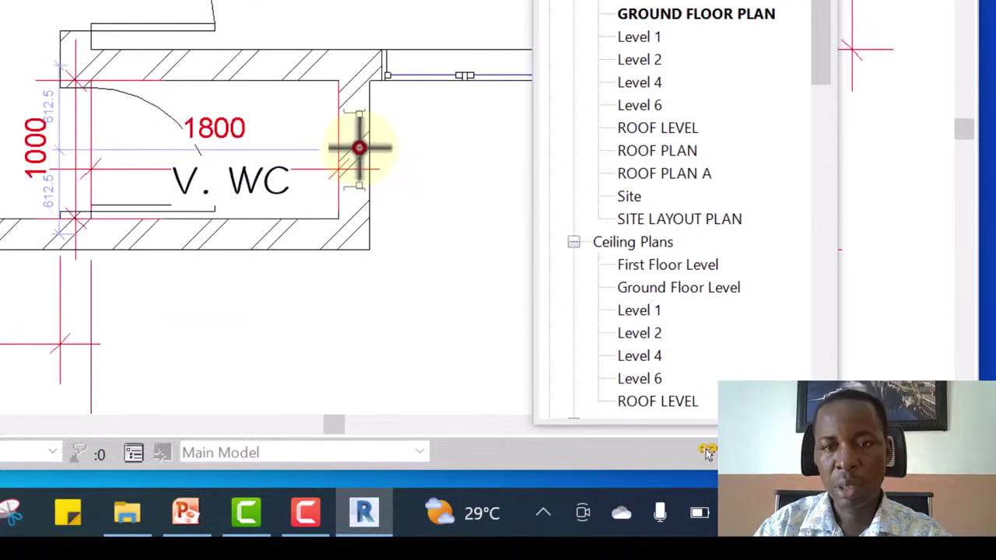
pyautogui.click(358, 148)
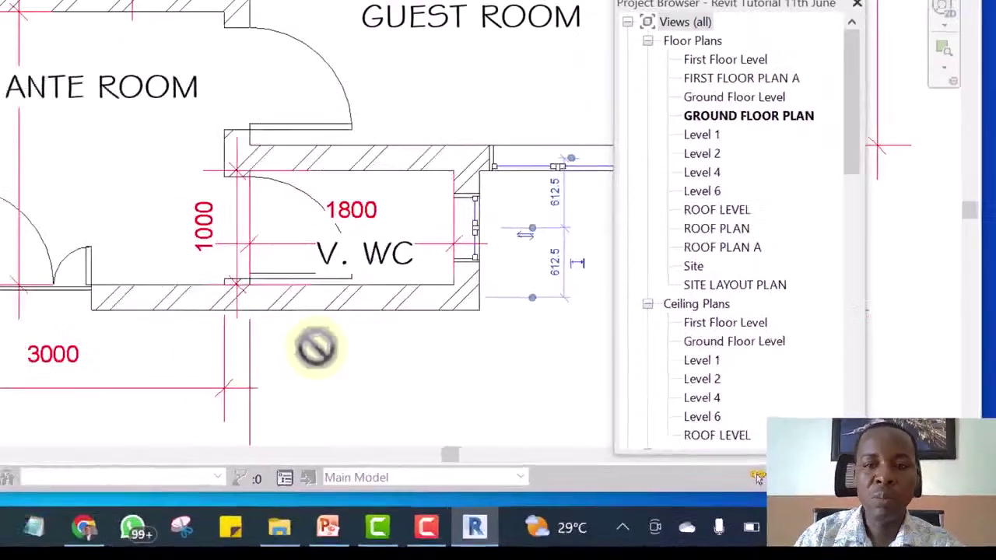
# Place Toil W 600x600 windows midway along the right exterior walls of the store and the toilet, and finish placing windows
pyautogui.scroll(-3, 175, 296)
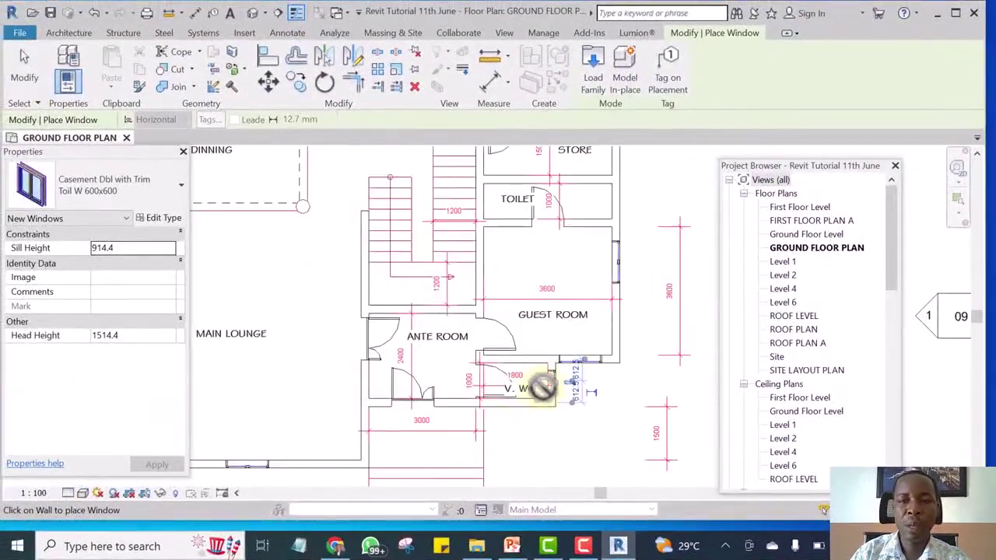
pyautogui.scroll(-3, 587, 264)
pyautogui.scroll(3, 555, 324)
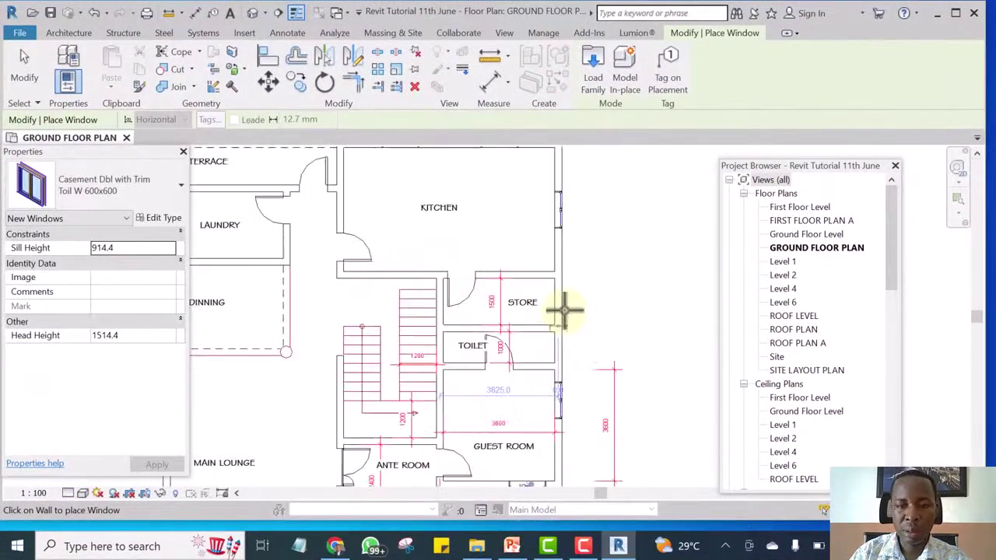
pyautogui.scroll(3, 564, 311)
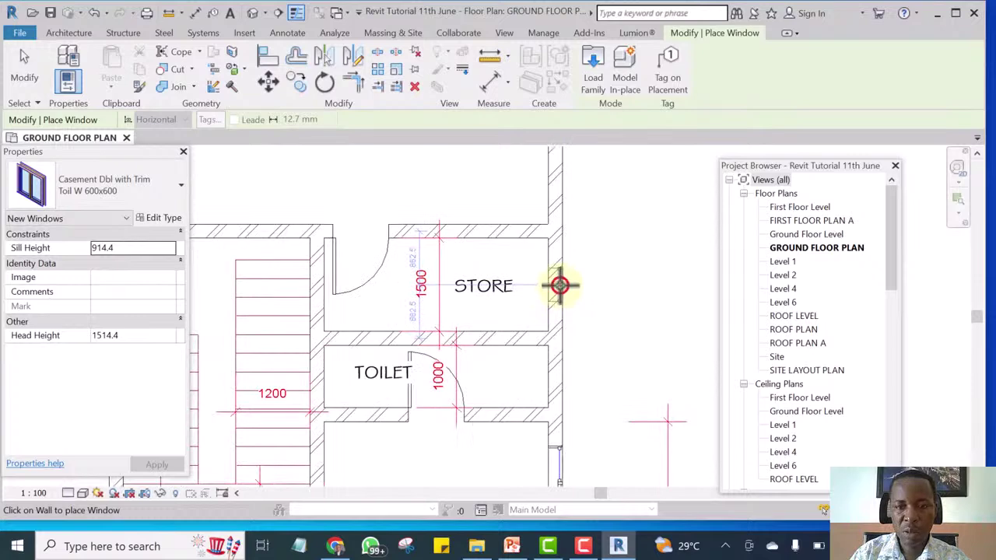
pyautogui.click(560, 285)
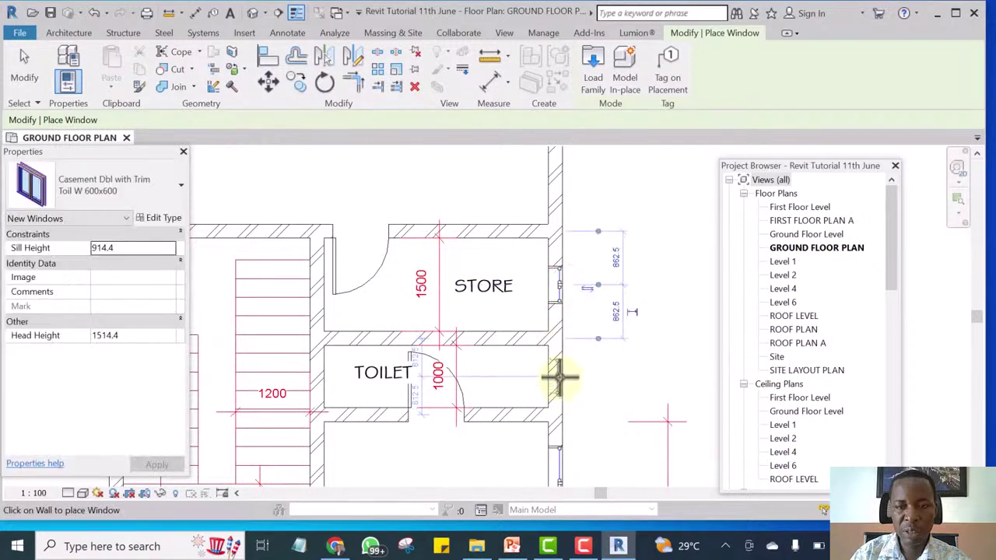
pyautogui.click(559, 376)
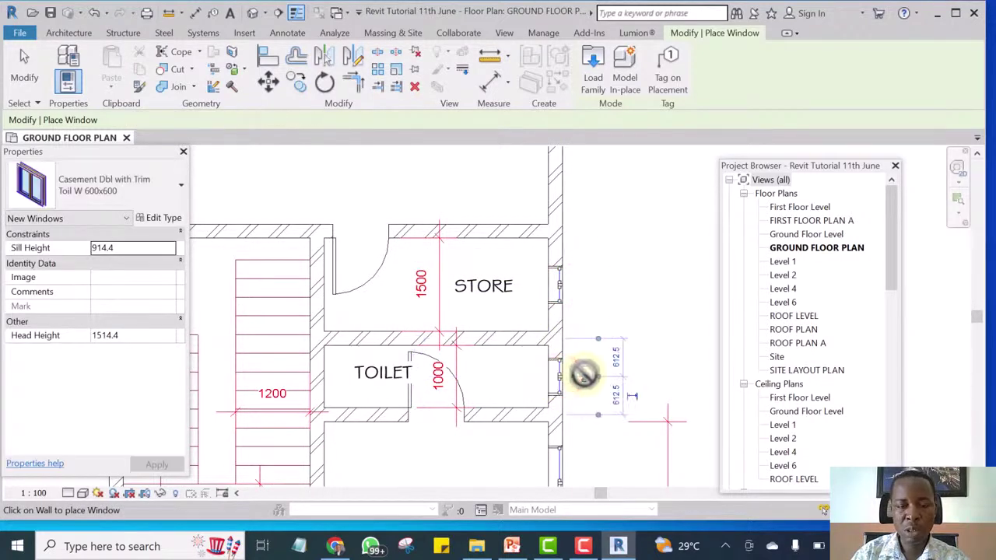
pyautogui.scroll(-5, 591, 371)
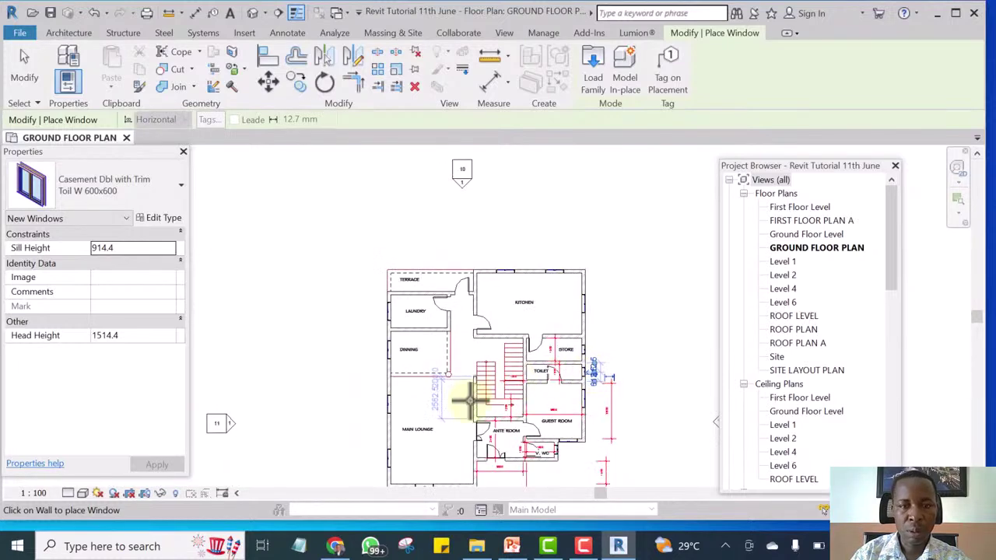
pyautogui.moveTo(467, 400); pyautogui.dragTo(470, 235, button='middle')
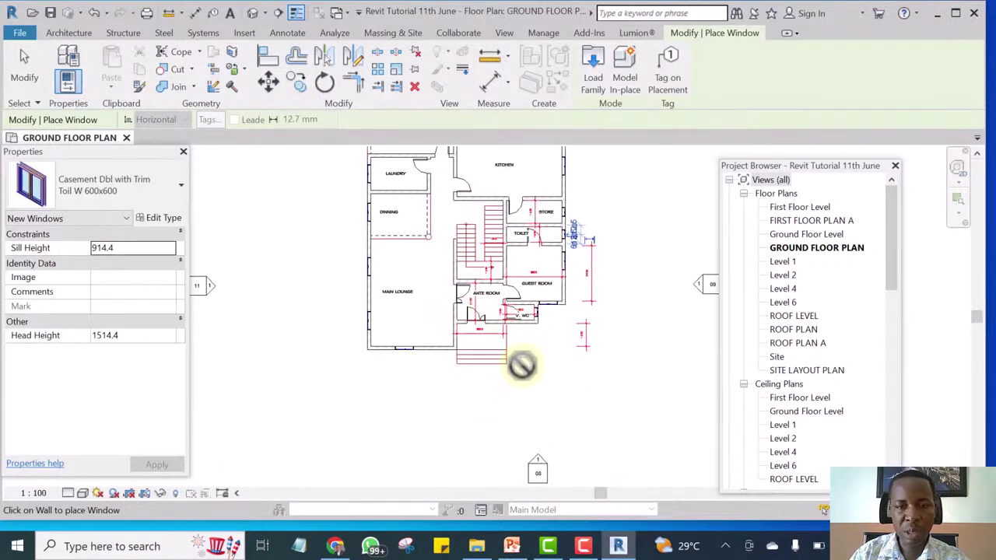
pyautogui.scroll(4, 483, 331)
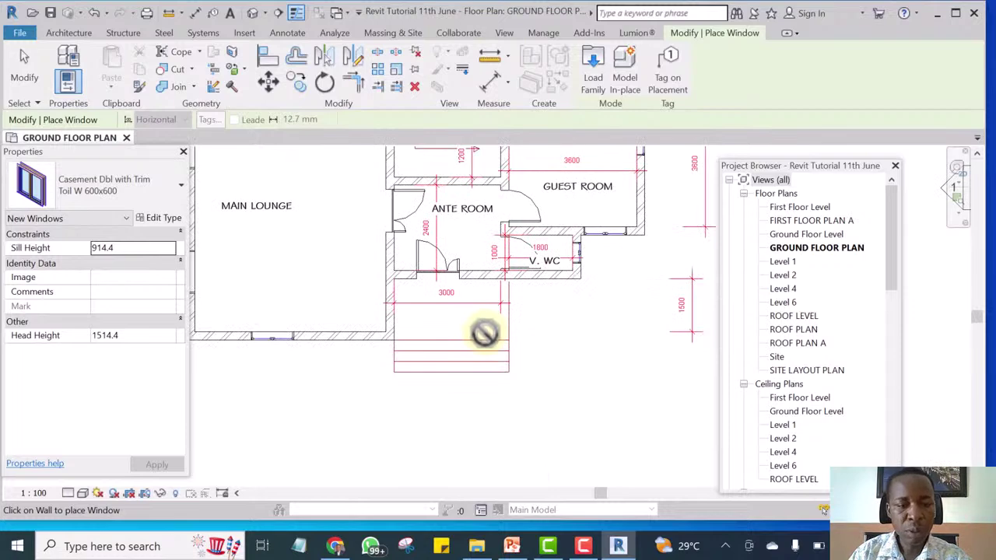
pyautogui.press('Escape')
pyautogui.press('Escape')
pyautogui.scroll(3, 473, 279)
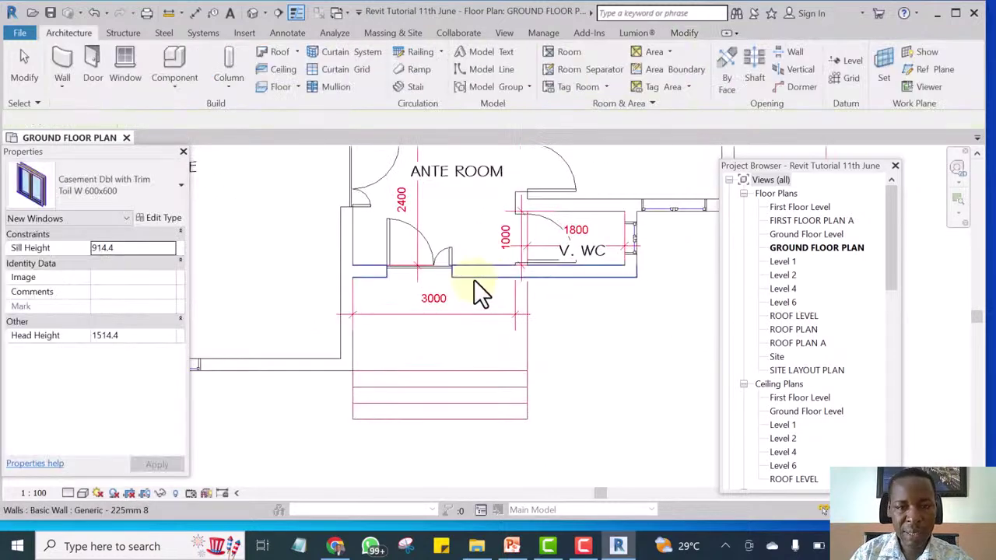
# Create a similar window from the V. WC's Toil W 600x600 window and open its type properties
pyautogui.scroll(3, 486, 274)
pyautogui.moveTo(486, 280); pyautogui.dragTo(420, 372, button='middle')
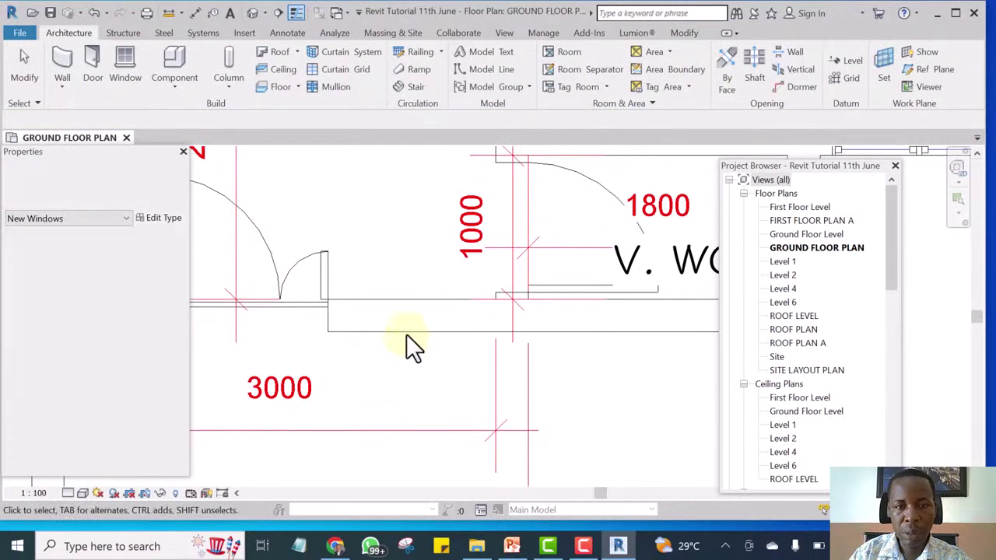
pyautogui.scroll(-2, 412, 330)
pyautogui.scroll(-2, 413, 319)
pyautogui.scroll(4, 590, 274)
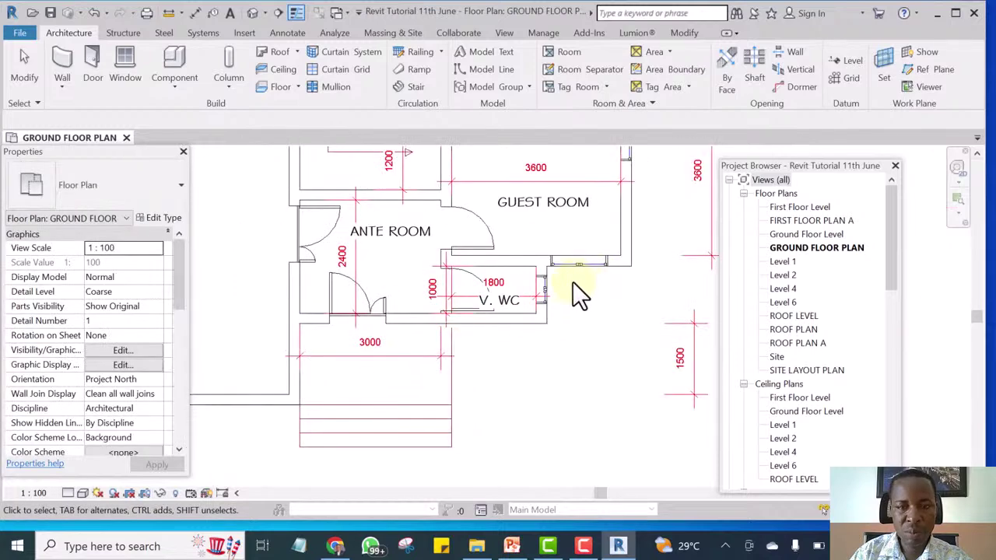
pyautogui.click(499, 287)
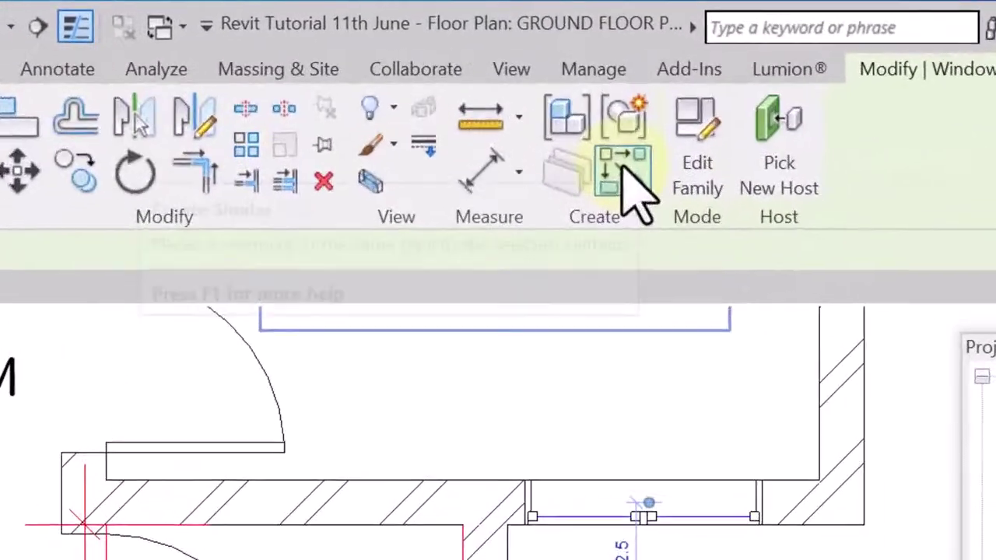
pyautogui.click(557, 78)
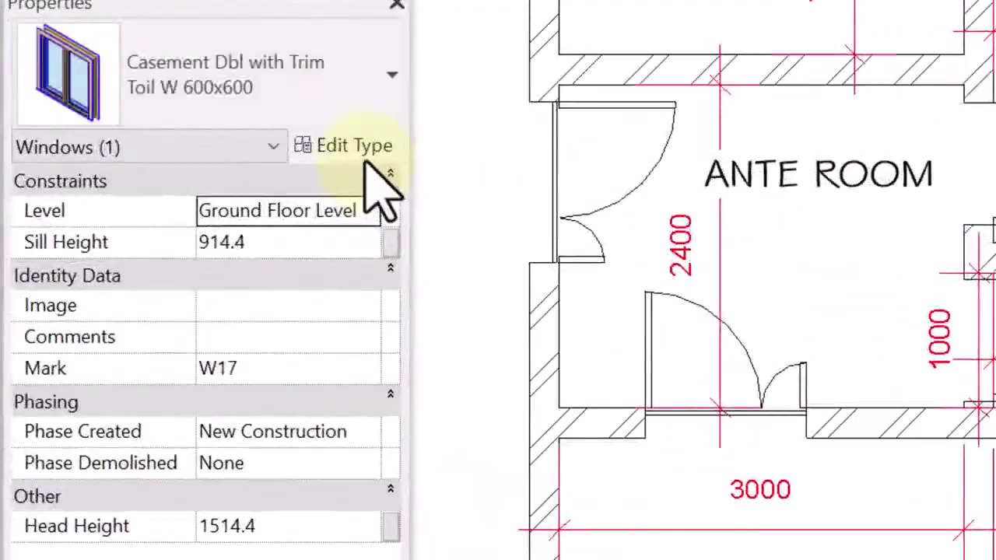
pyautogui.click(351, 146)
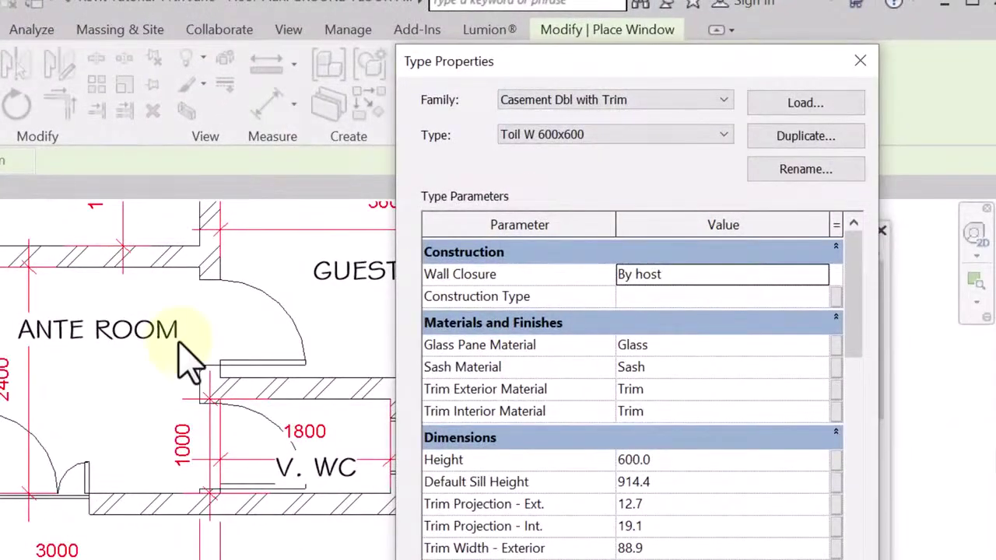
# Duplicate the Toil W 600x600 window type under the name "Ante W 1800x750"
pyautogui.click(801, 138)
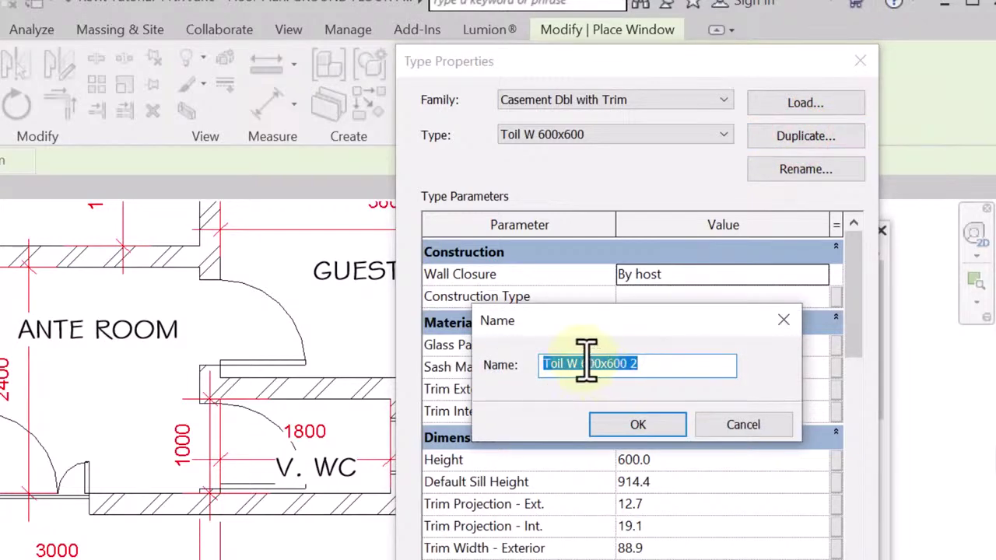
pyautogui.moveTo(583, 360); pyautogui.dragTo(513, 364)
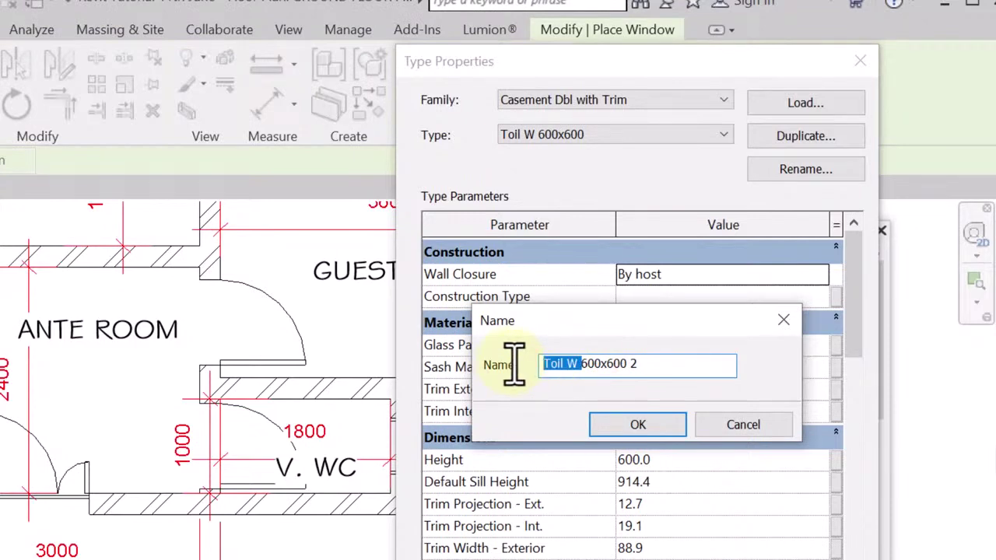
pyautogui.write('Ante')
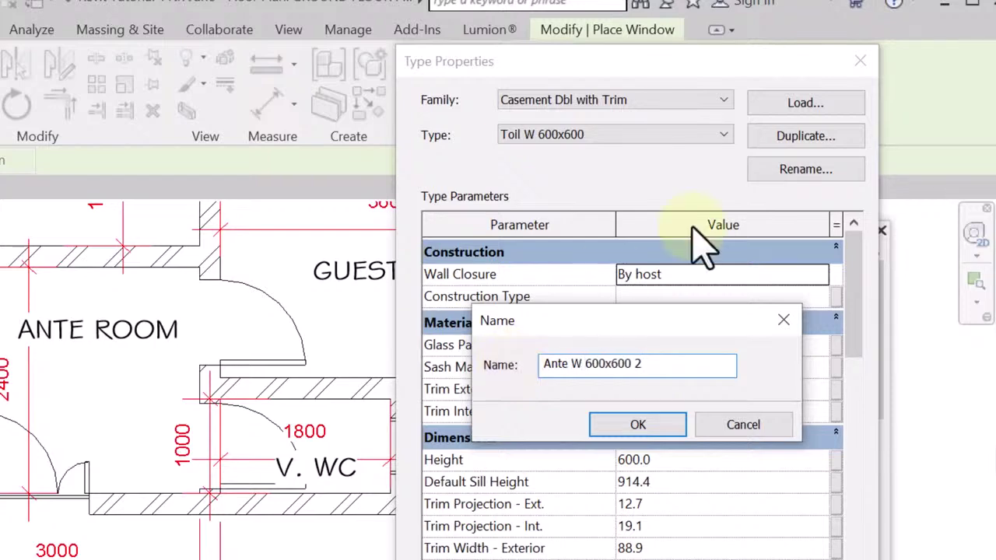
pyautogui.click(593, 363)
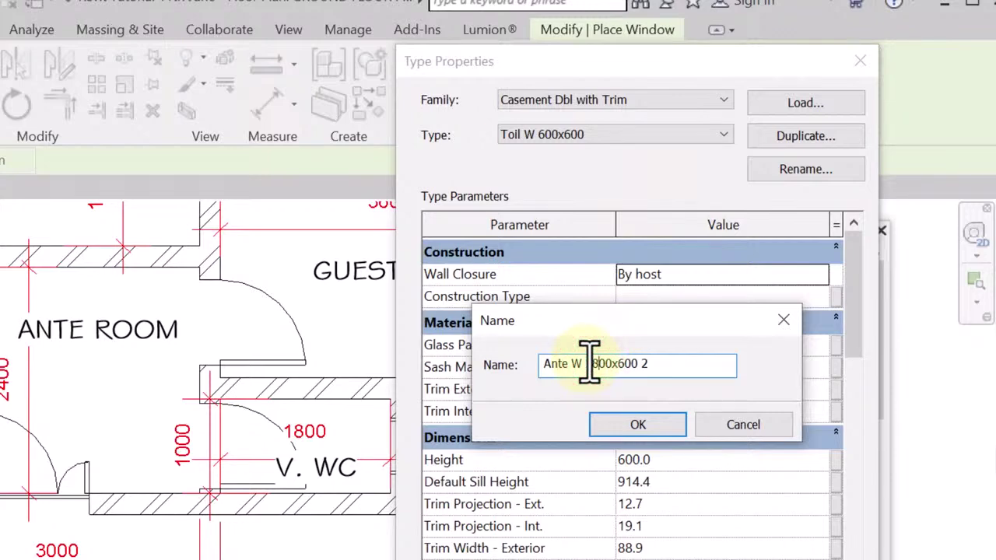
pyautogui.write('1')
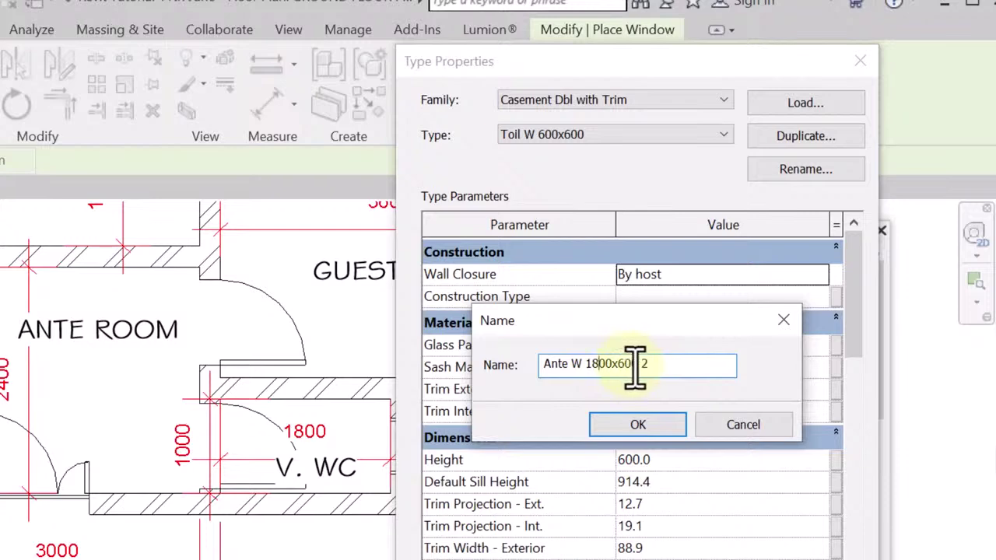
pyautogui.moveTo(634, 363); pyautogui.dragTo(624, 363)
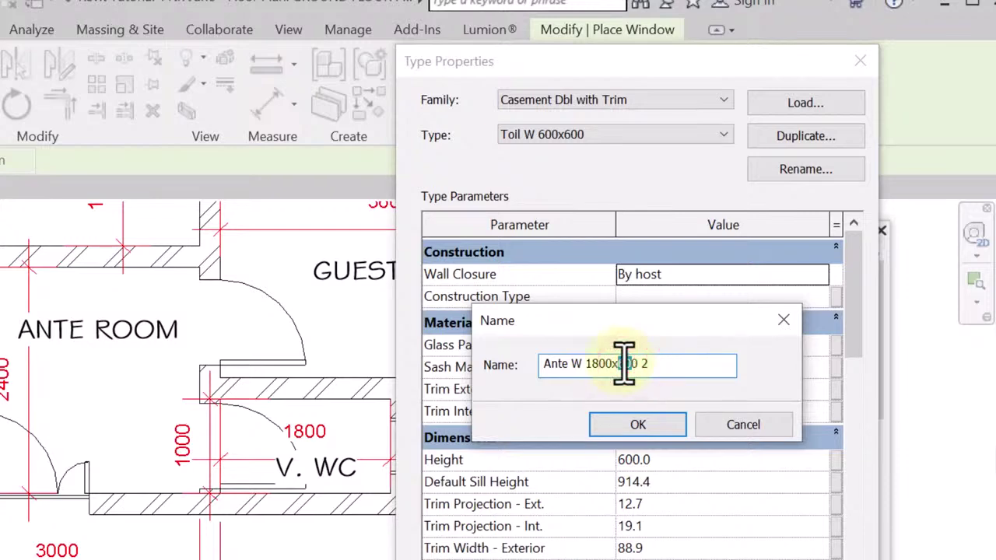
pyautogui.write('5')
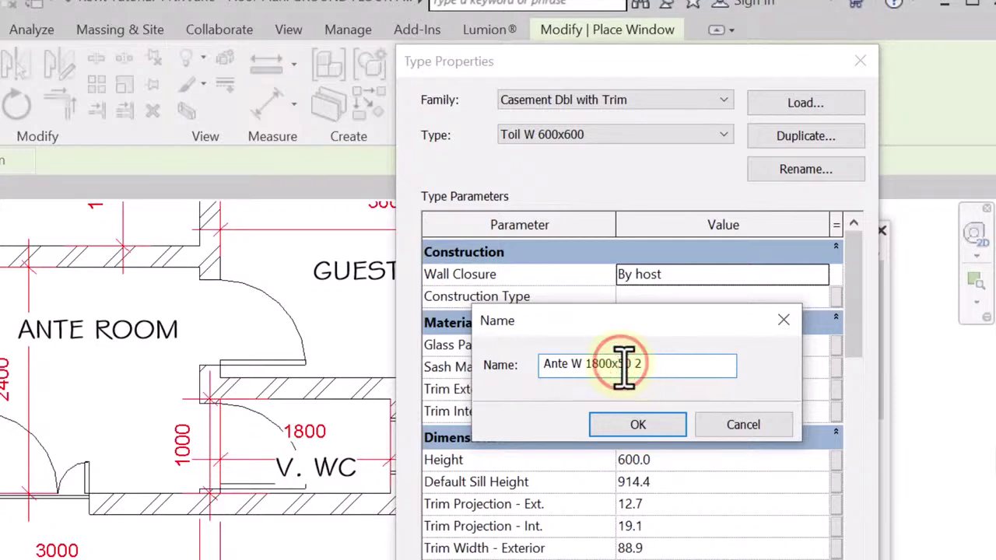
pyautogui.press('BackSpace')
pyautogui.write('75')
pyautogui.press('BackSpace')
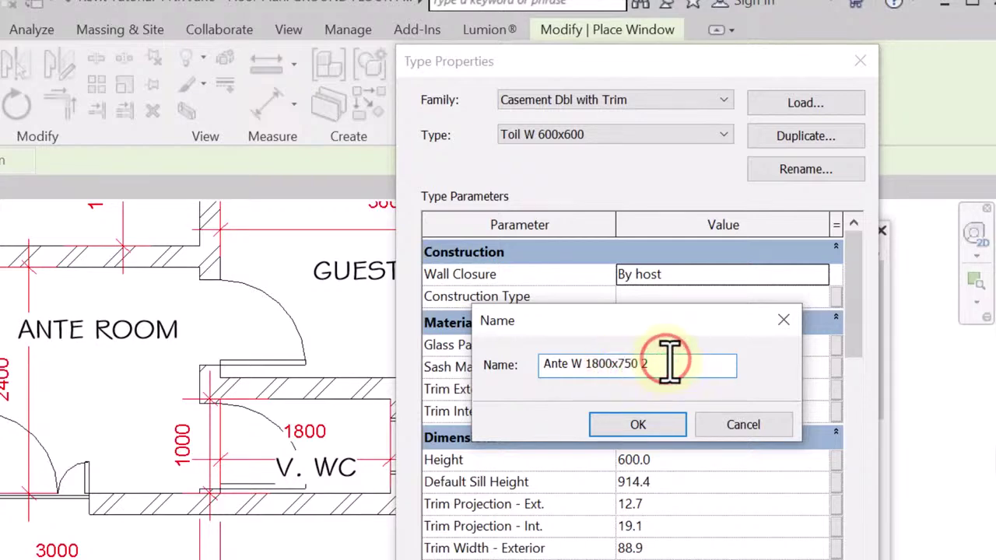
pyautogui.click(638, 424)
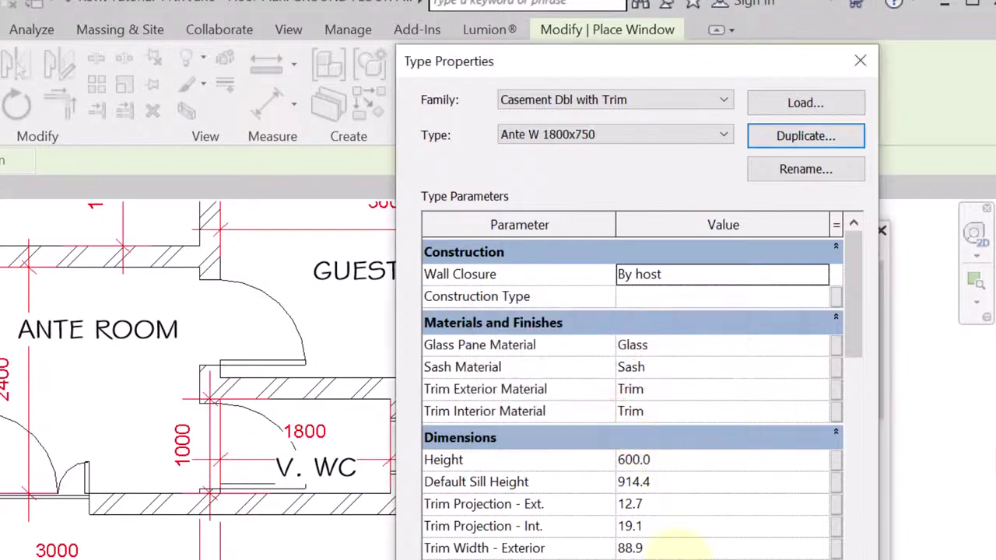
# Set the Ante W 1800x750 type's height to 1800 mm and width to 750 mm, and accept the type properties
pyautogui.scroll(-2, 686, 543)
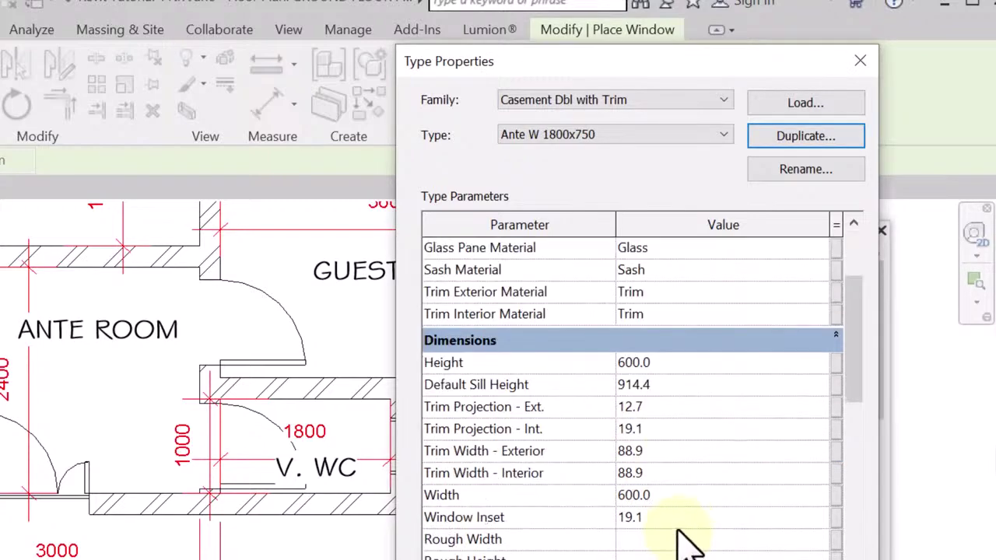
pyautogui.click(666, 363)
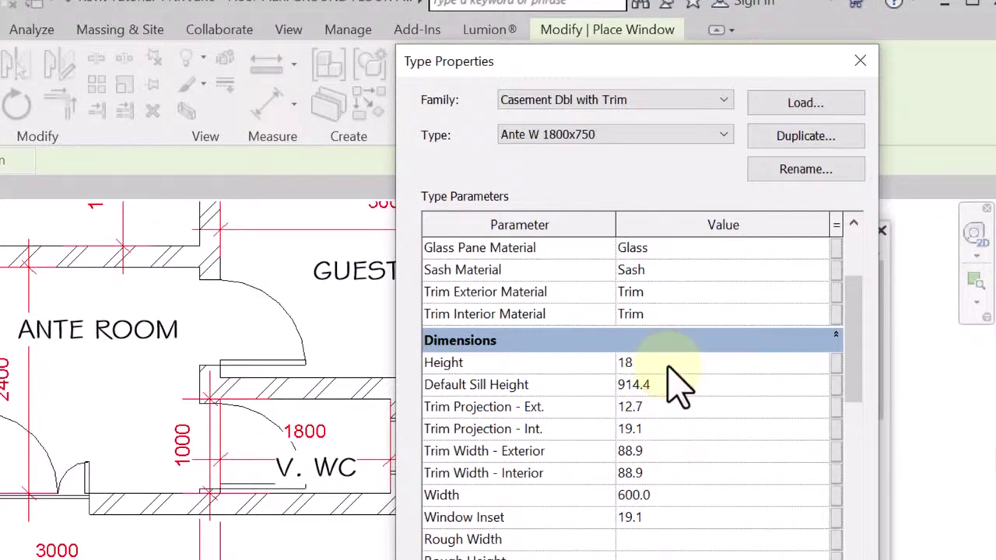
pyautogui.click(663, 498)
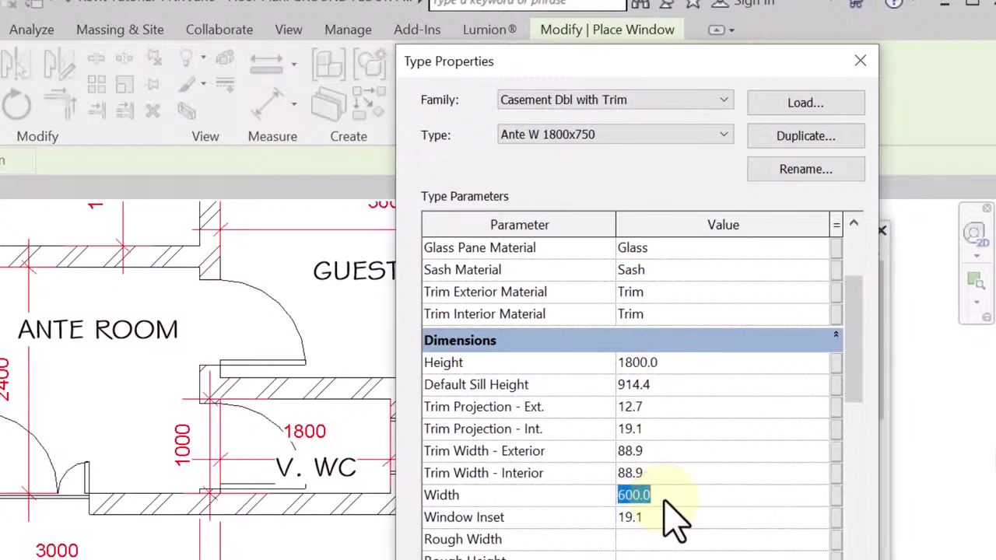
pyautogui.write('750')
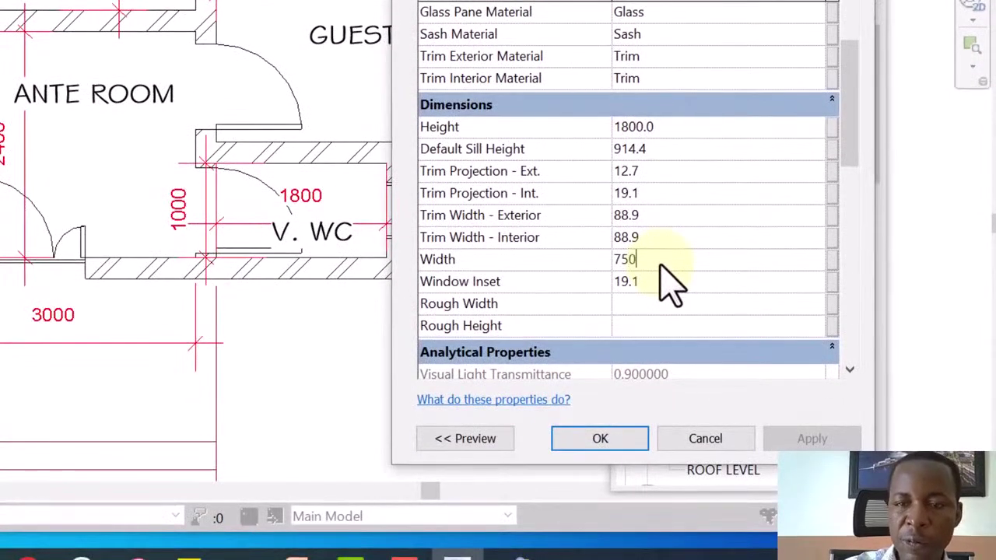
pyautogui.click(589, 442)
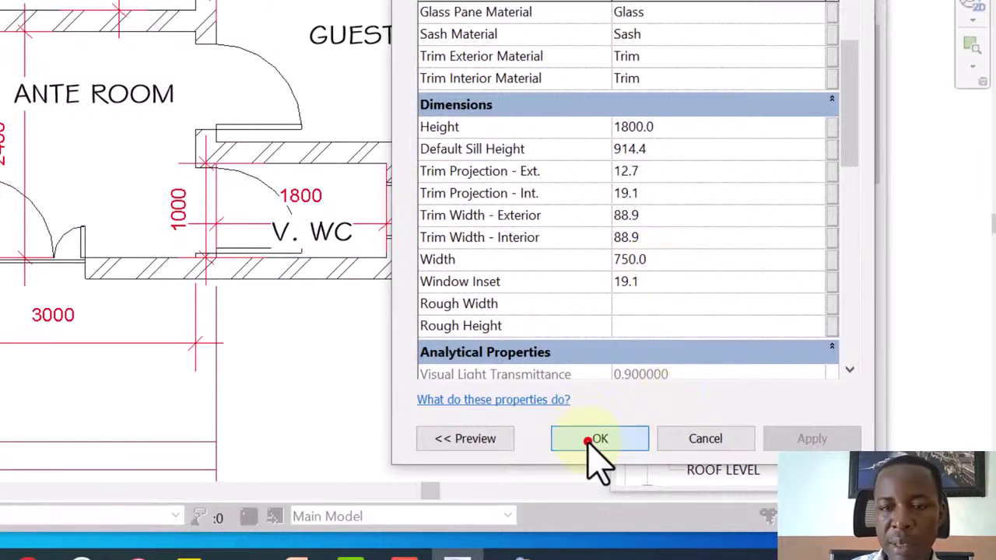
# Place an Ante W 1800x750 window in the ante room's lower exterior wall, between the entrance door and the V. WC, and finish placing windows
pyautogui.scroll(-2, 422, 288)
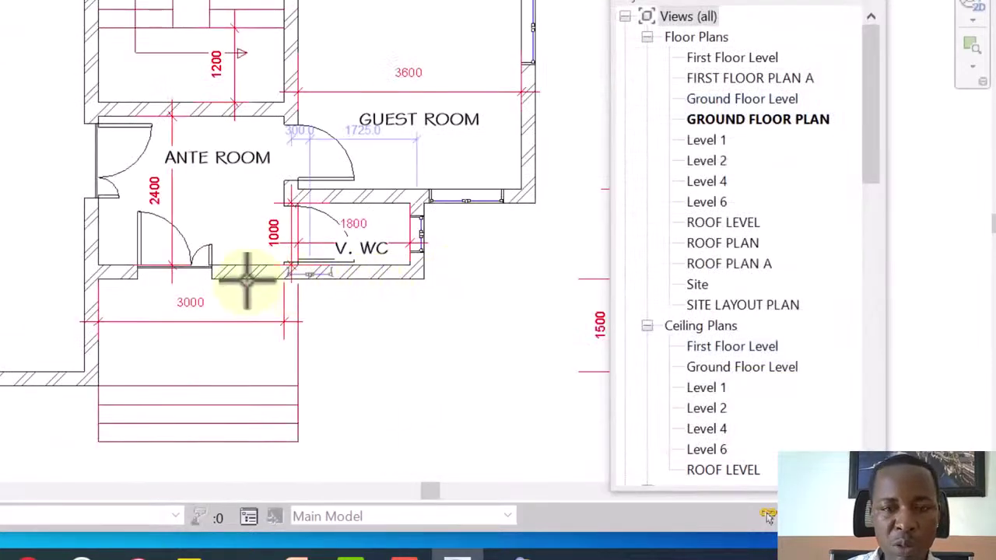
pyautogui.scroll(4, 245, 278)
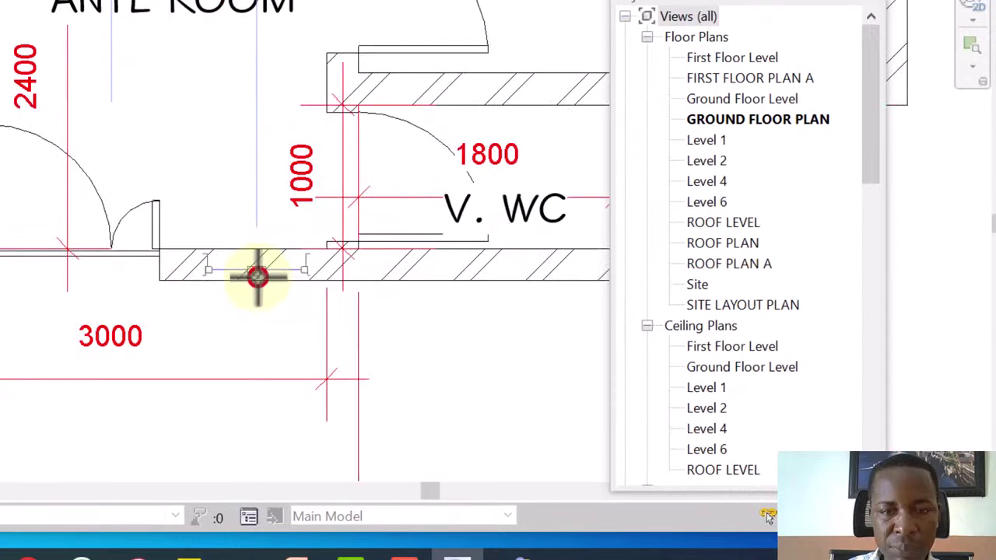
pyautogui.moveTo(258, 276); pyautogui.dragTo(267, 323)
pyautogui.scroll(-3, 200, 311)
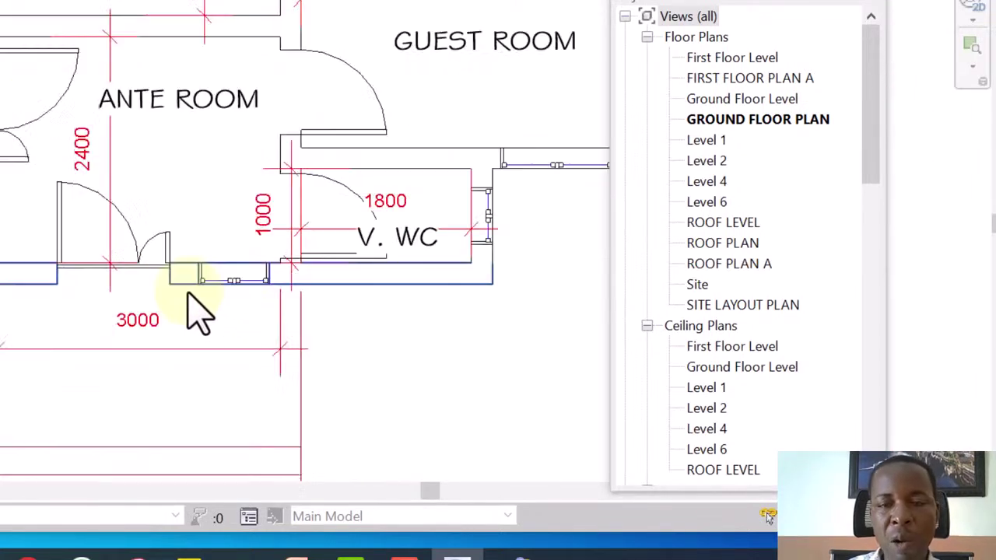
# Review the windows placed around the exterior walls of the ground floor plan
pyautogui.scroll(-3, 332, 307)
pyautogui.scroll(-2, 339, 311)
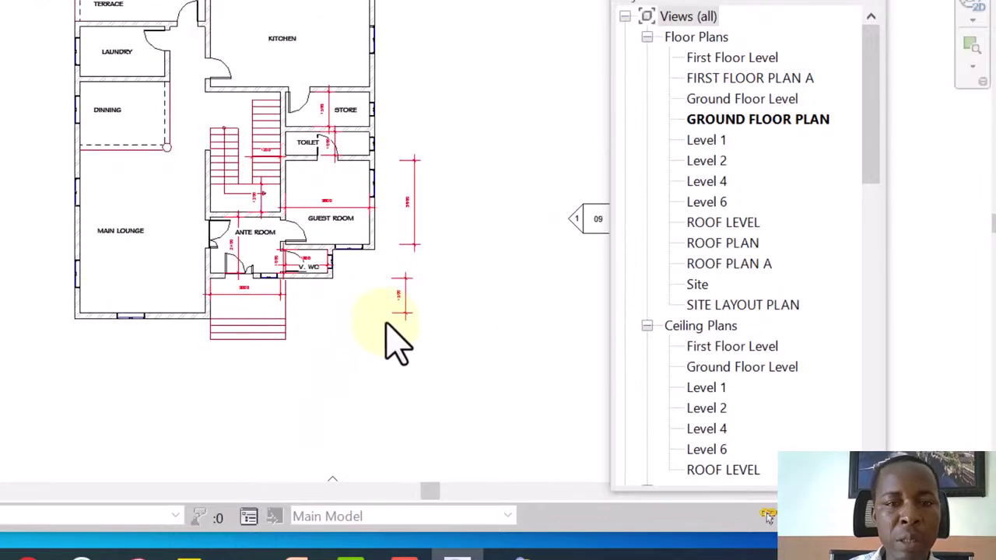
pyautogui.moveTo(419, 396); pyautogui.dragTo(400, 435, button='middle')
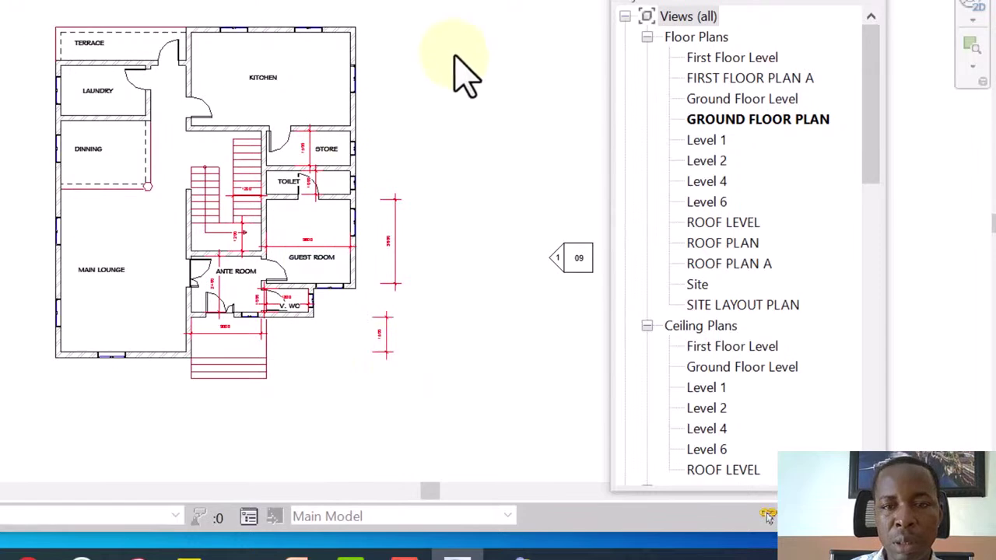
pyautogui.moveTo(458, 112); pyautogui.dragTo(431, 115, button='middle')
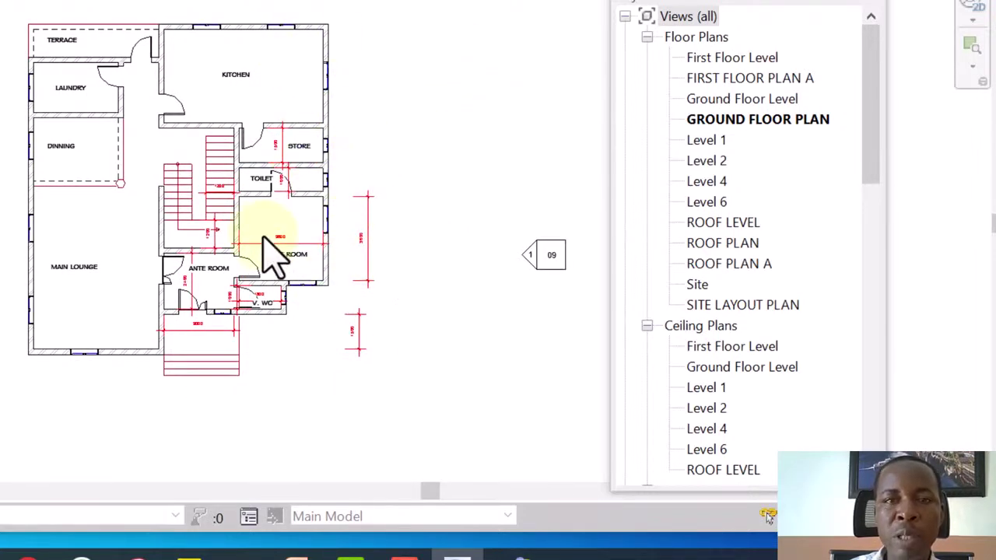
pyautogui.moveTo(438, 99); pyautogui.dragTo(413, 101, button='middle')
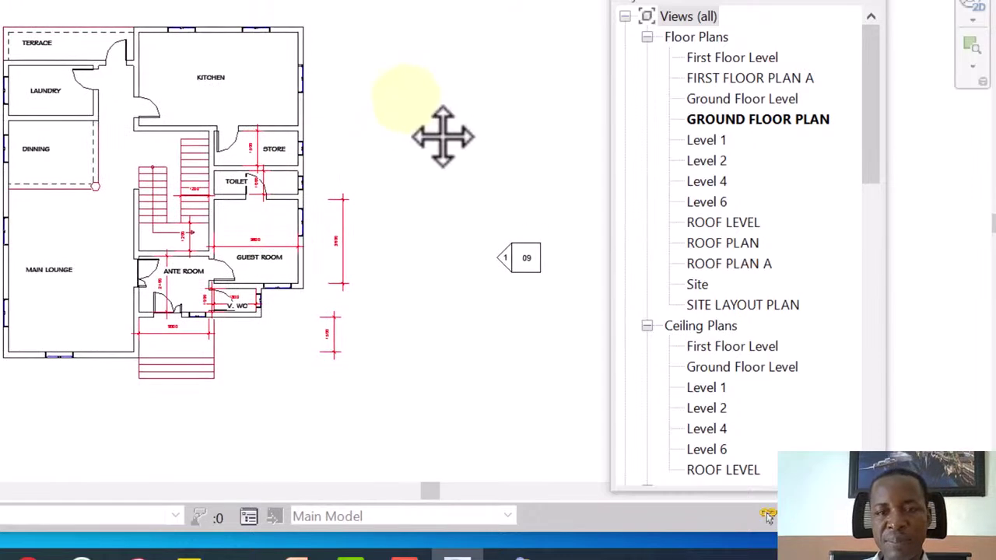
pyautogui.scroll(-2, 422, 187)
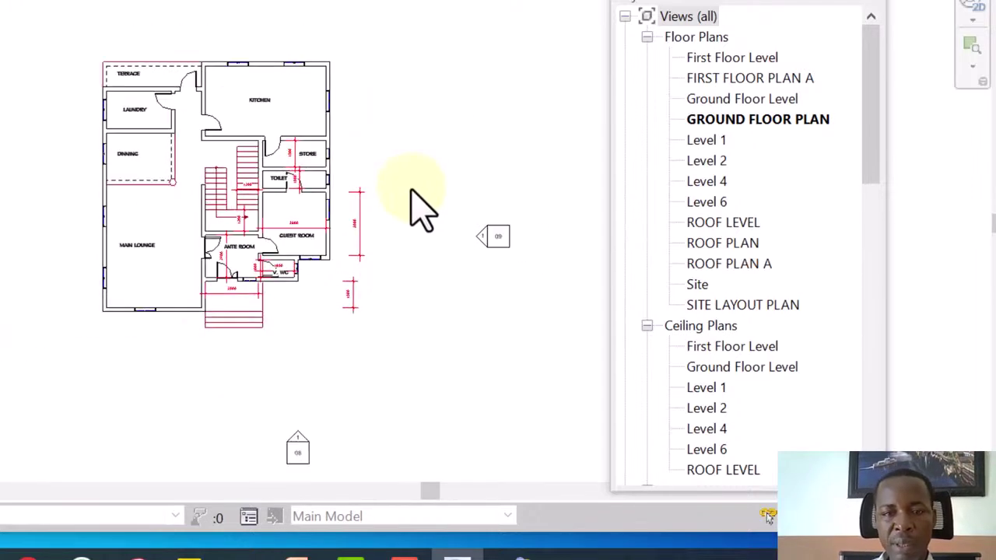
pyautogui.scroll(1, 350, 257)
pyautogui.scroll(4, 265, 182)
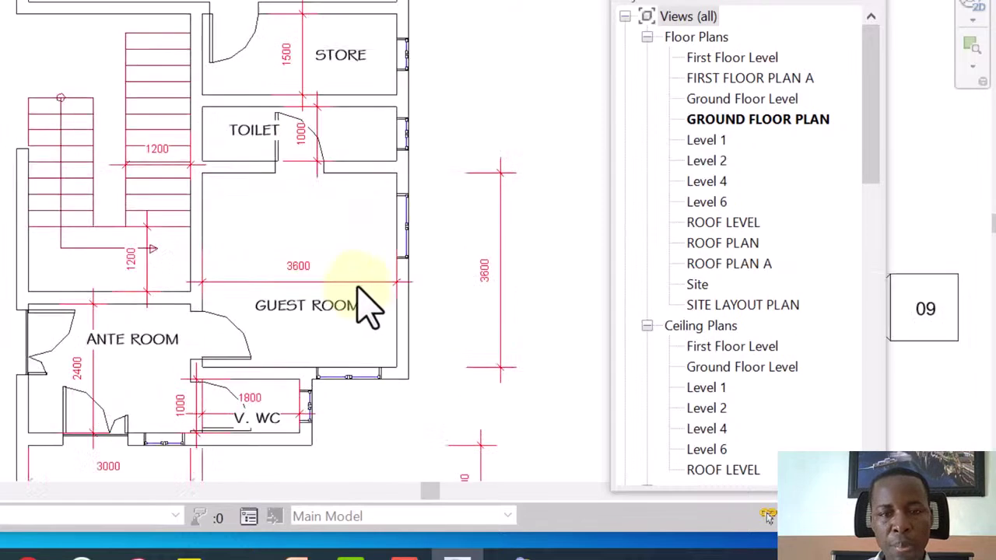